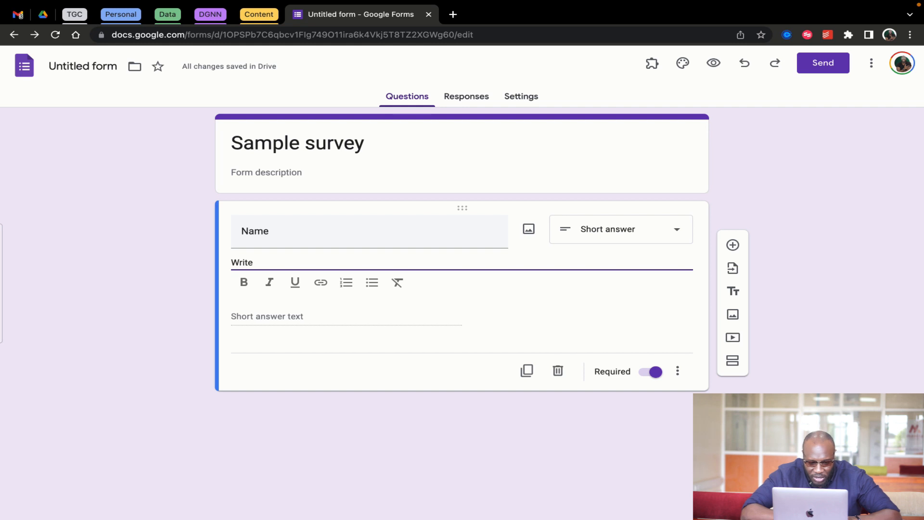
# Add the description 'your full name, as in:' plus an example name under the Name question
pyautogui.write('your full name')
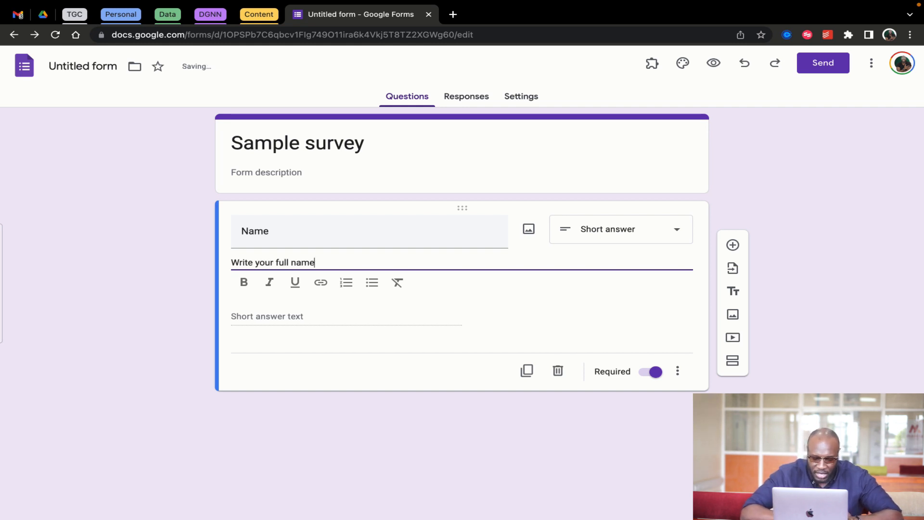
pyautogui.write(', as in:')
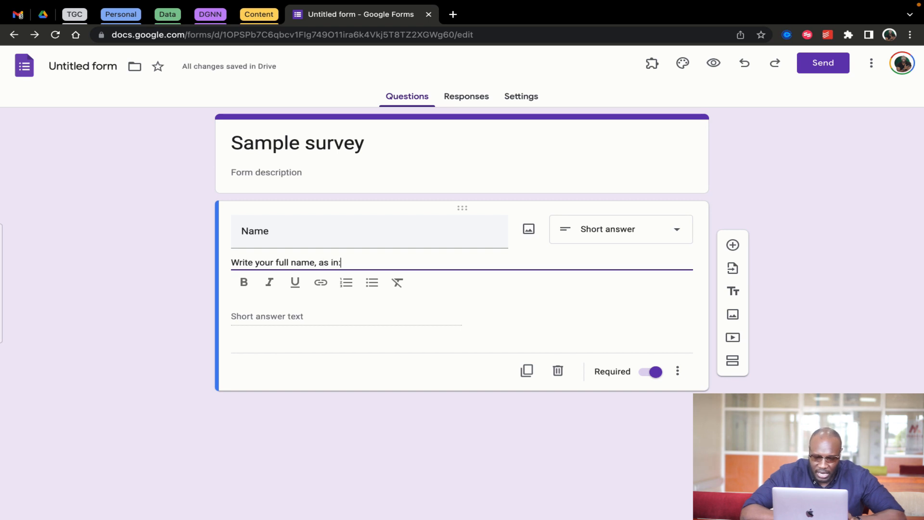
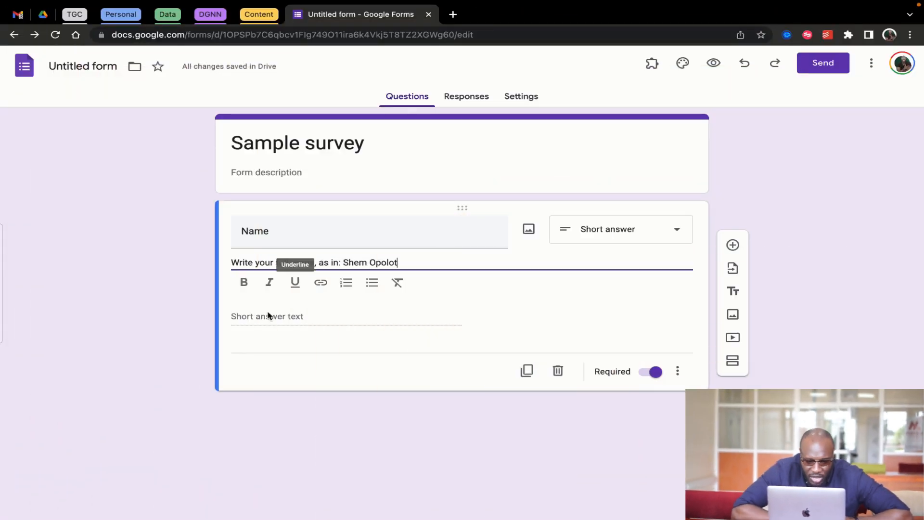
pyautogui.click(282, 319)
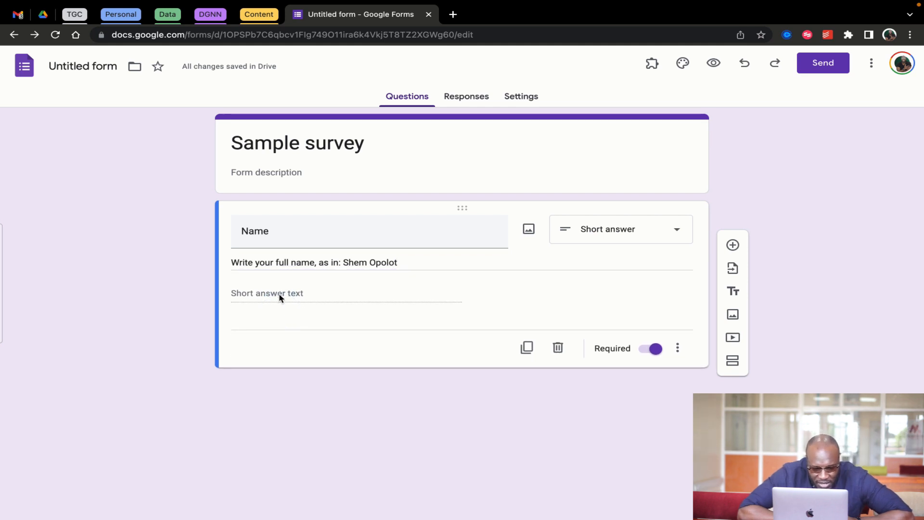
# Add a 1-to-5 linear-scale rating question with end labels Bad and Excellent
pyautogui.click(734, 246)
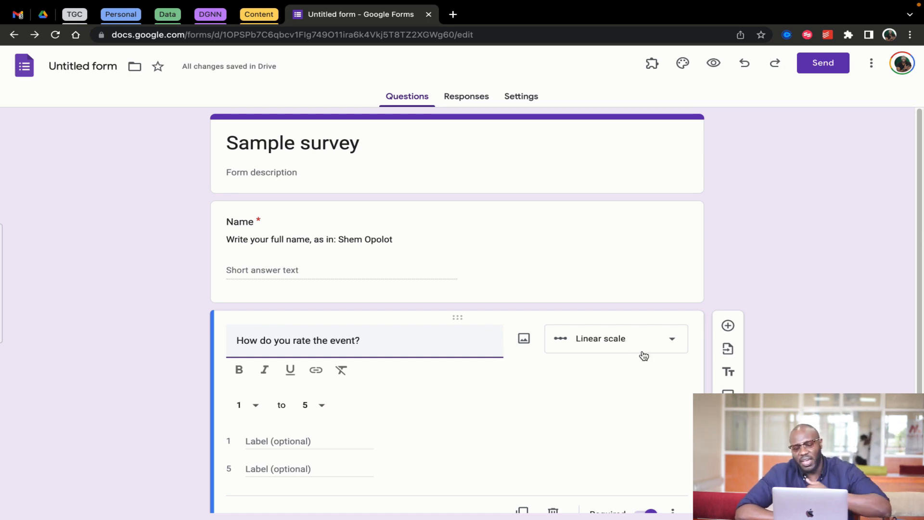
pyautogui.click(324, 407)
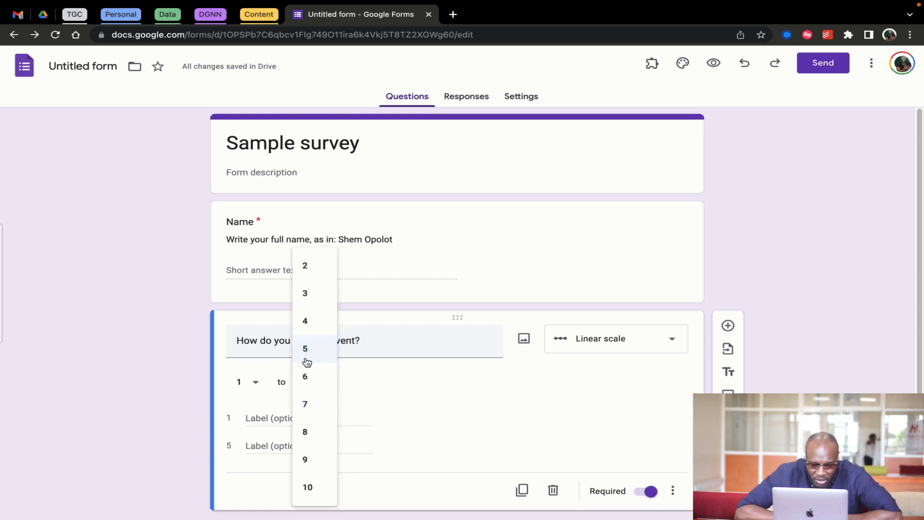
pyautogui.click(400, 392)
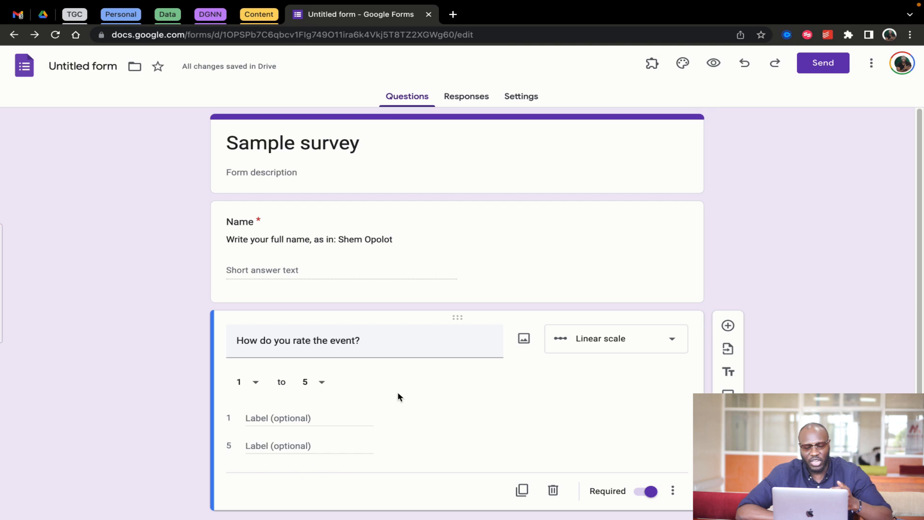
pyautogui.click(260, 419)
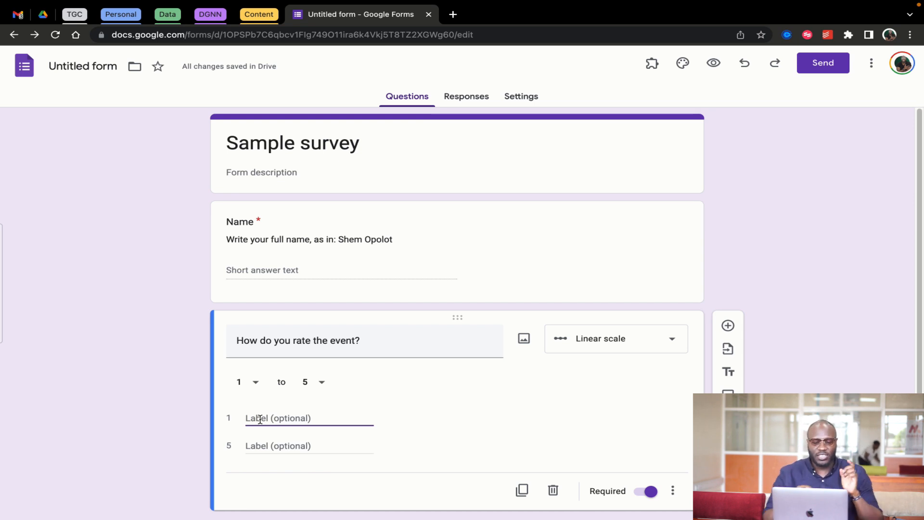
pyautogui.write('Bad')
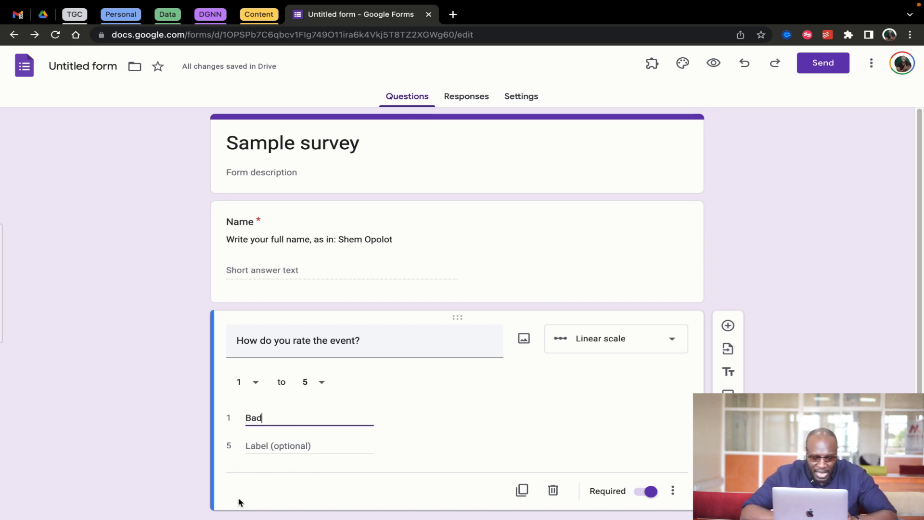
pyautogui.click(261, 445)
pyautogui.write('Excellent')
pyautogui.click(504, 440)
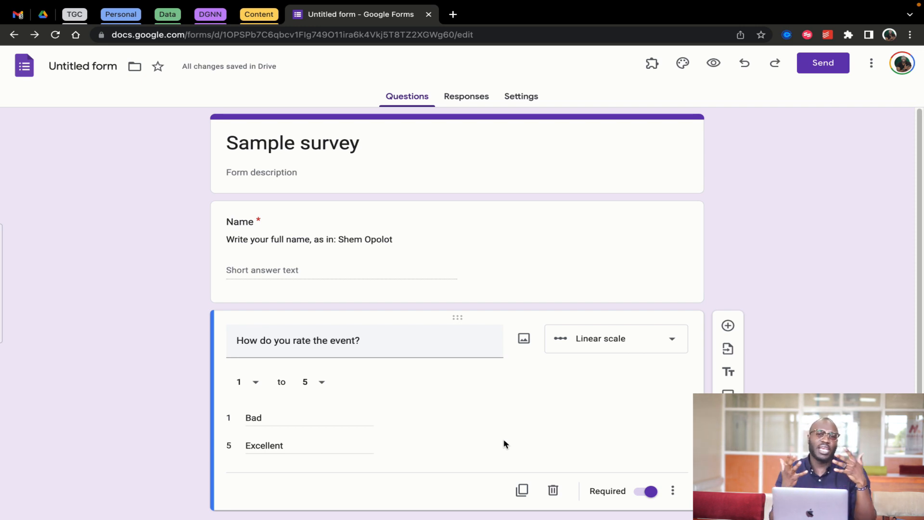
pyautogui.scroll(-1, 504, 443)
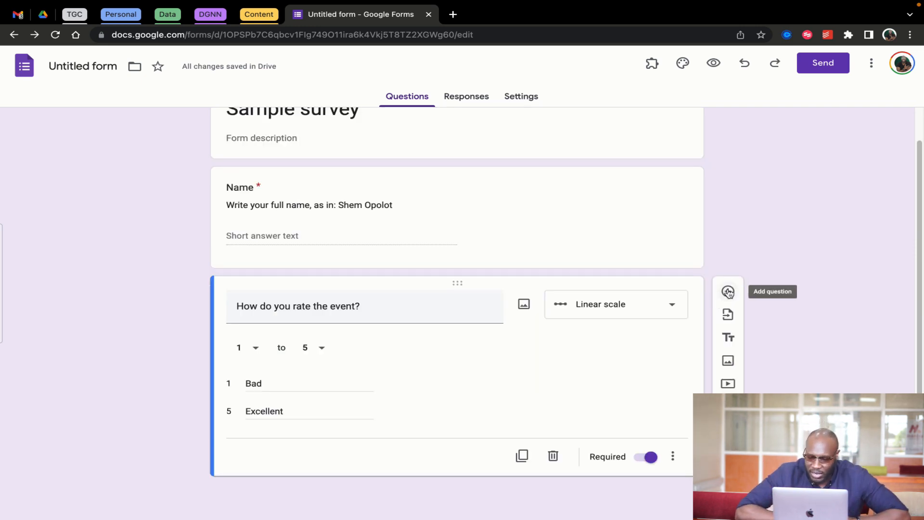
# Add a new question titled 'Your favorite subject in primary school', fixing the mistyped 'high'
pyautogui.click(728, 293)
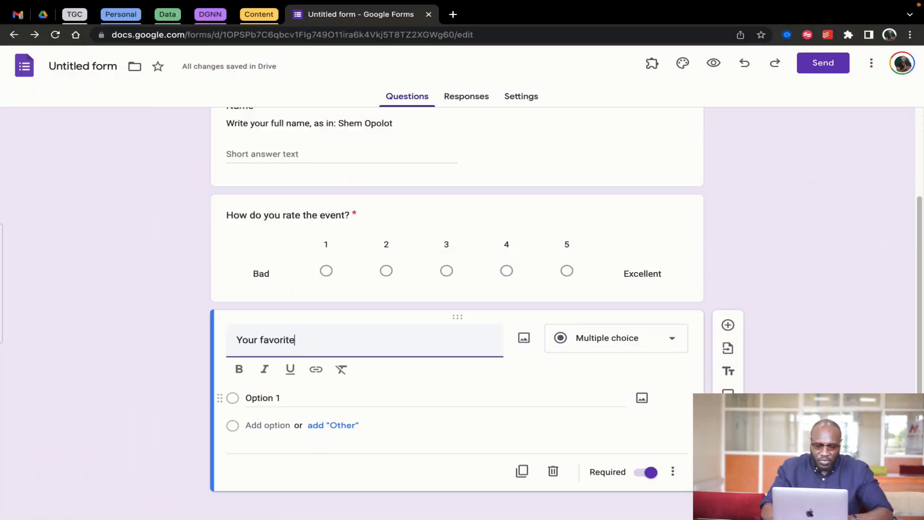
pyautogui.write('subject')
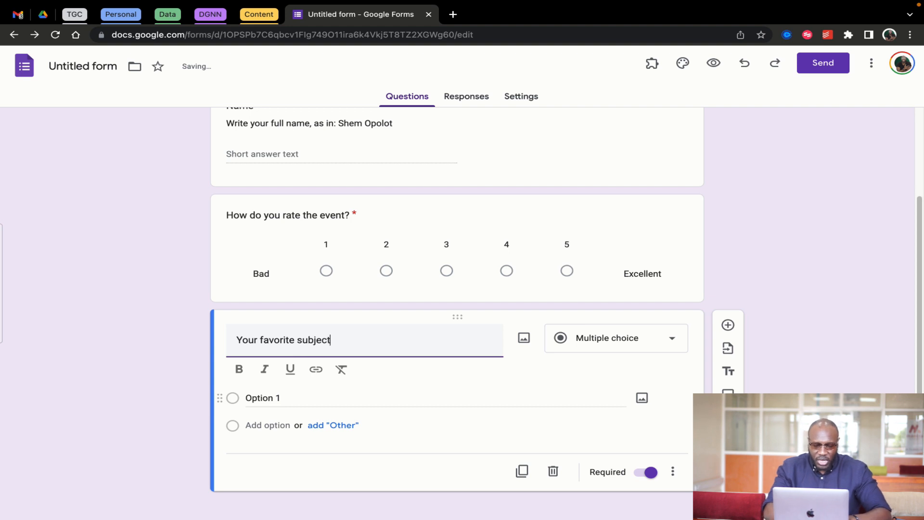
pyautogui.write(' in high s')
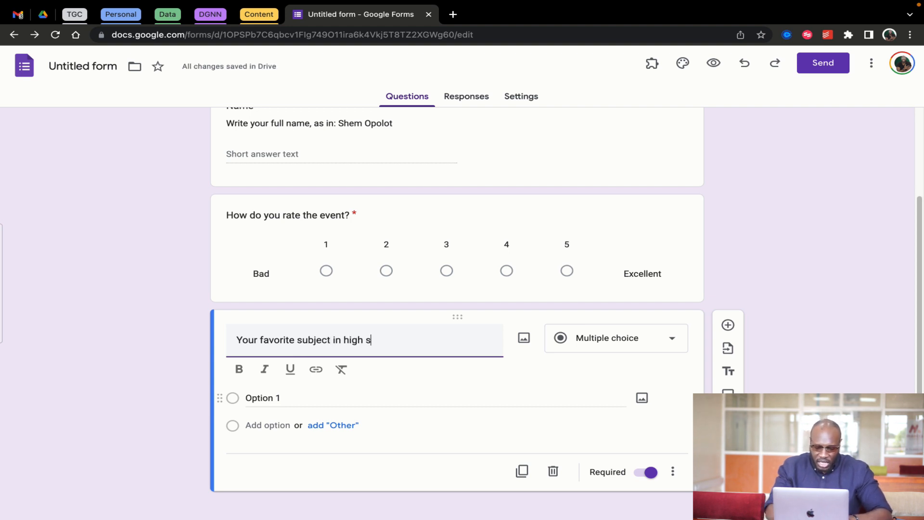
pyautogui.press('BackSpace')
pyautogui.press('BackSpace')
pyautogui.press('BackSpace')
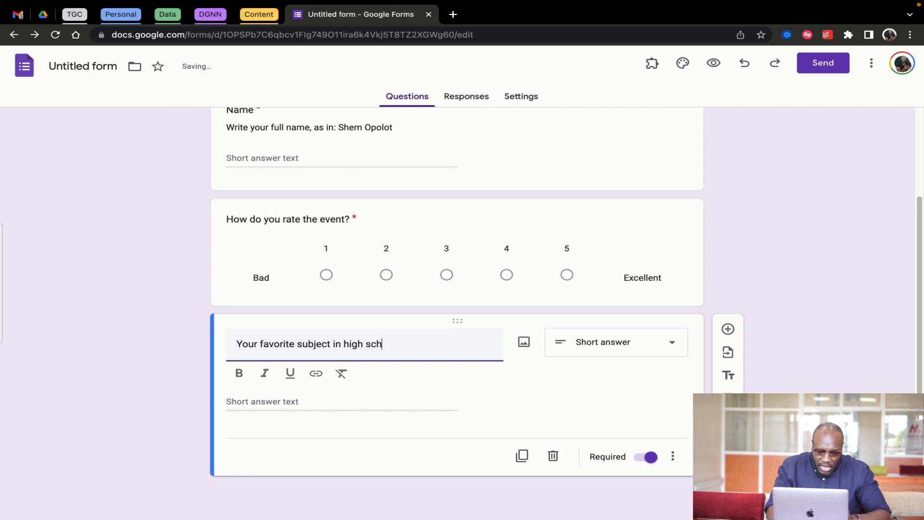
pyautogui.write('primary school')
pyautogui.press('Return')
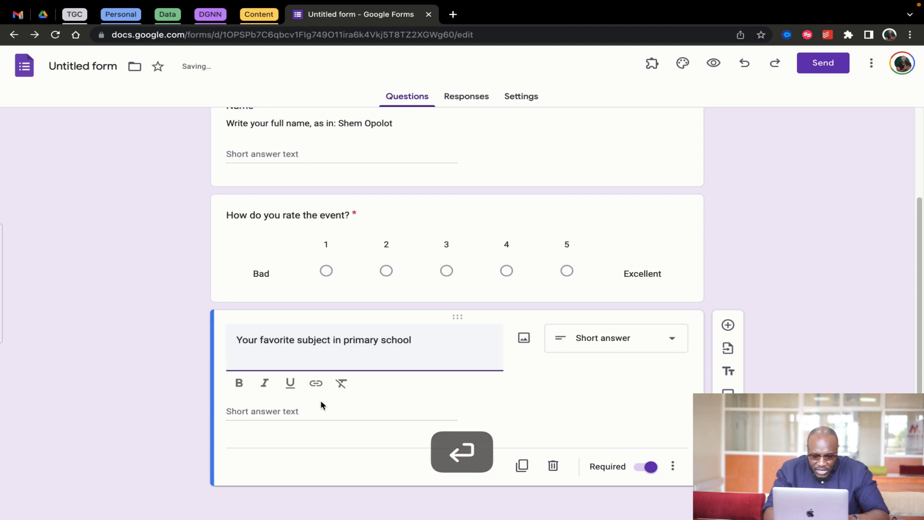
pyautogui.press('Tab')
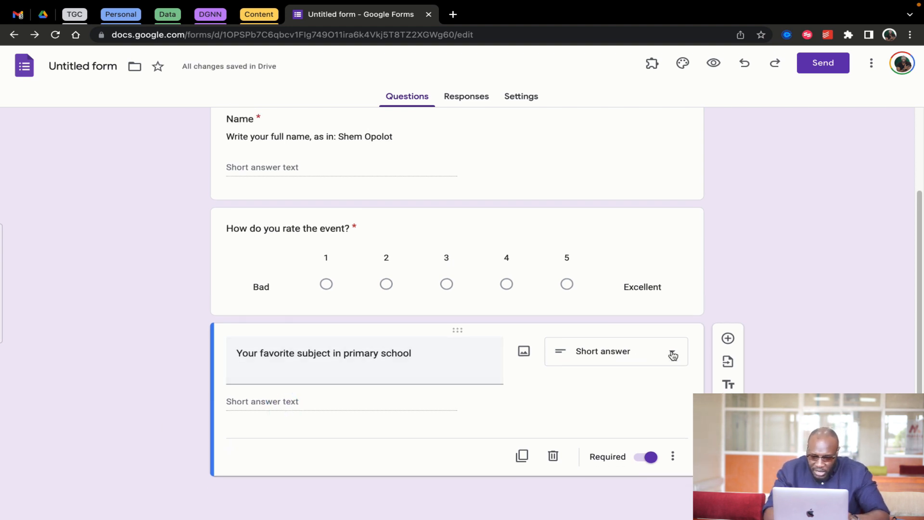
# Switch the question to Multiple choice and enter the first option
pyautogui.click(671, 352)
pyautogui.click(591, 251)
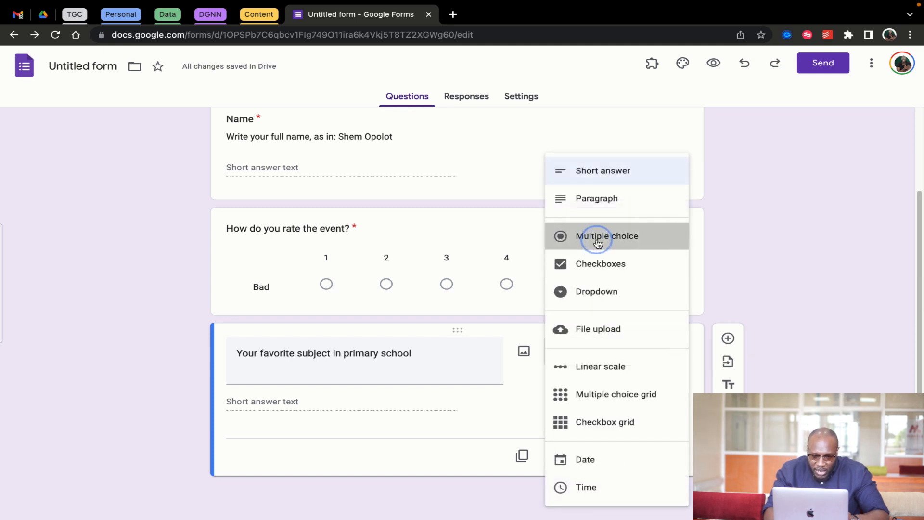
pyautogui.click(301, 395)
pyautogui.write('Enlgish')
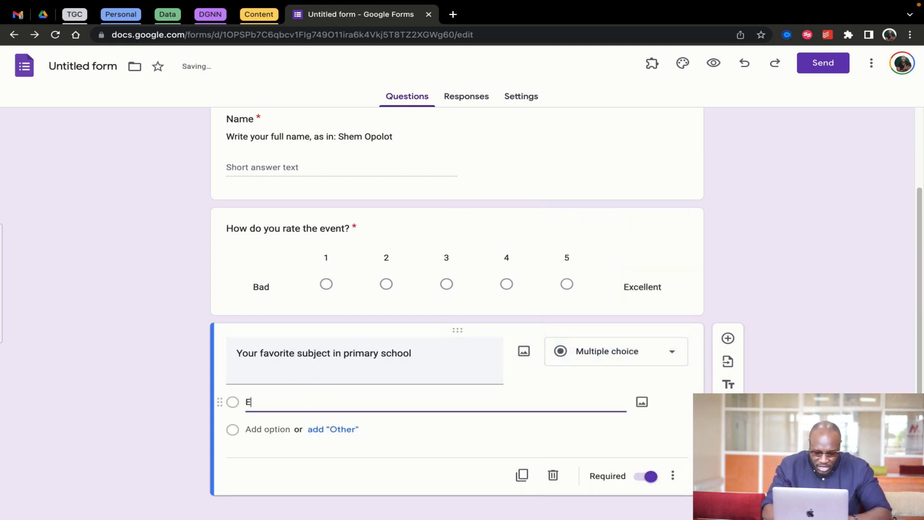
pyautogui.press('Tab')
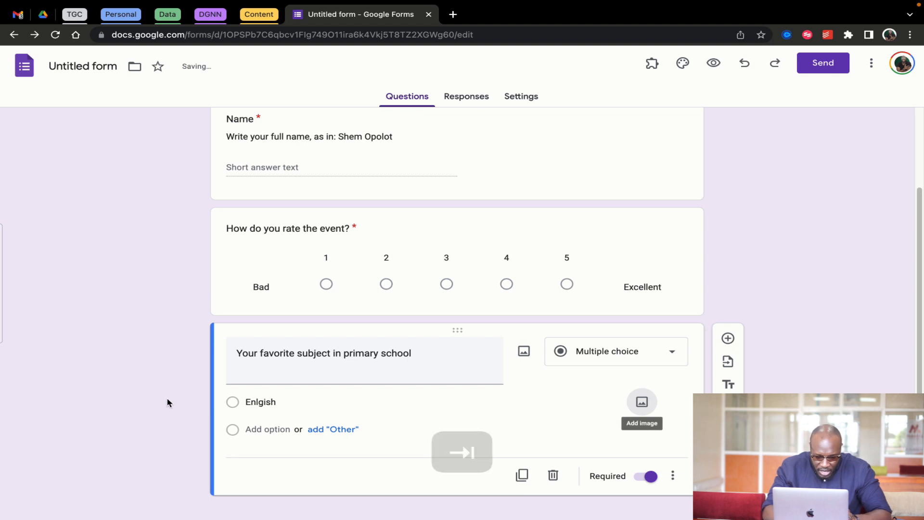
# Correct the first option to English and add options Maths, Science and Social Studies
pyautogui.doubleClick(267, 402)
pyautogui.write('E')
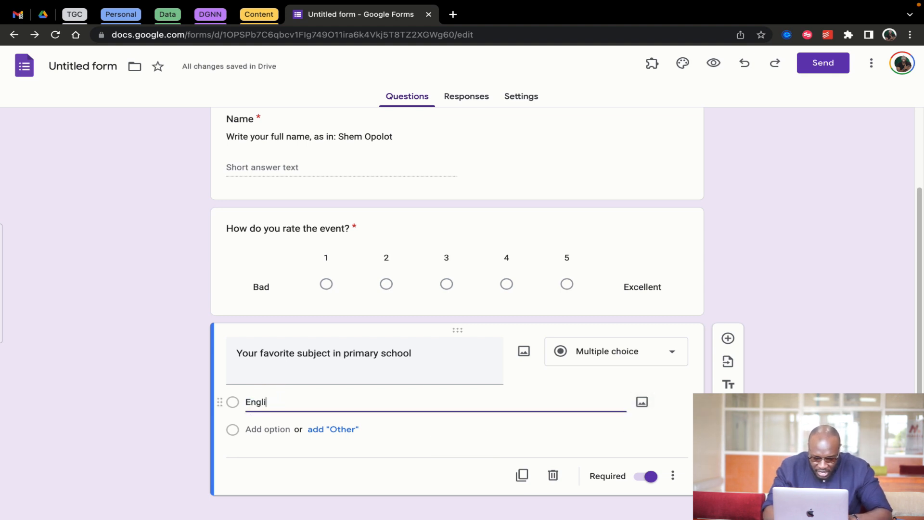
pyautogui.press('Tab')
pyautogui.press('Tab')
pyautogui.write('Maths')
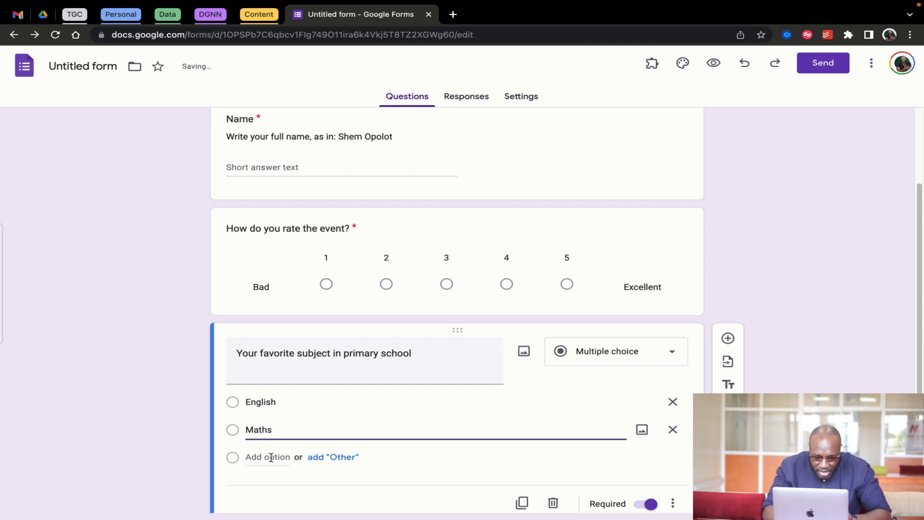
pyautogui.click(271, 457)
pyautogui.write('Science')
pyautogui.click(253, 483)
pyautogui.write('Social Studies')
pyautogui.scroll(-3, 460, 416)
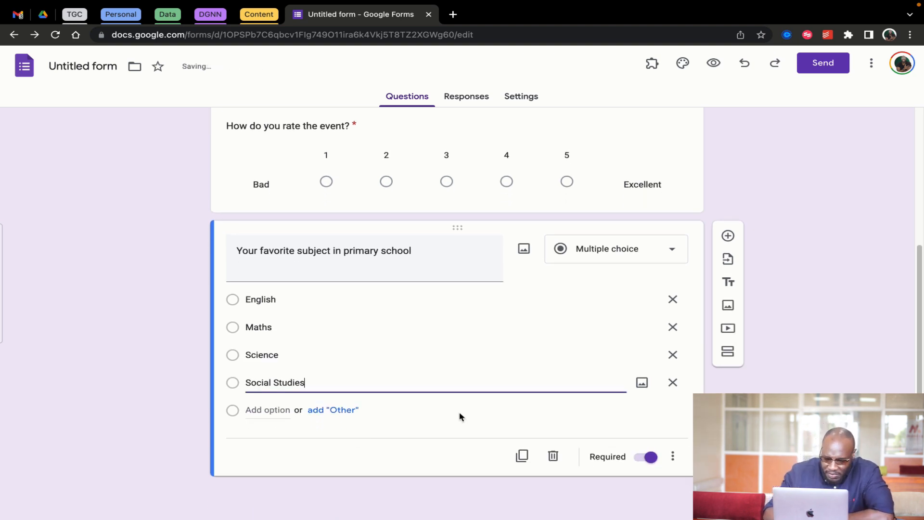
pyautogui.click(404, 461)
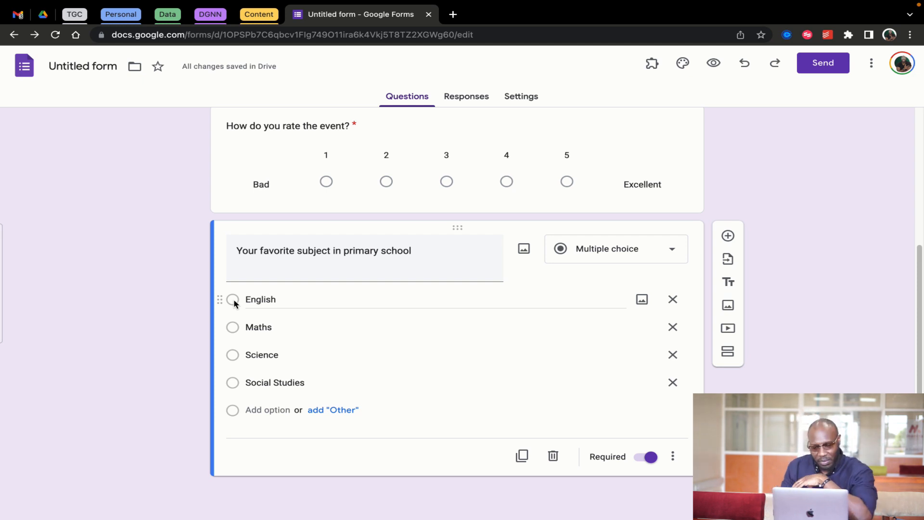
pyautogui.click(673, 254)
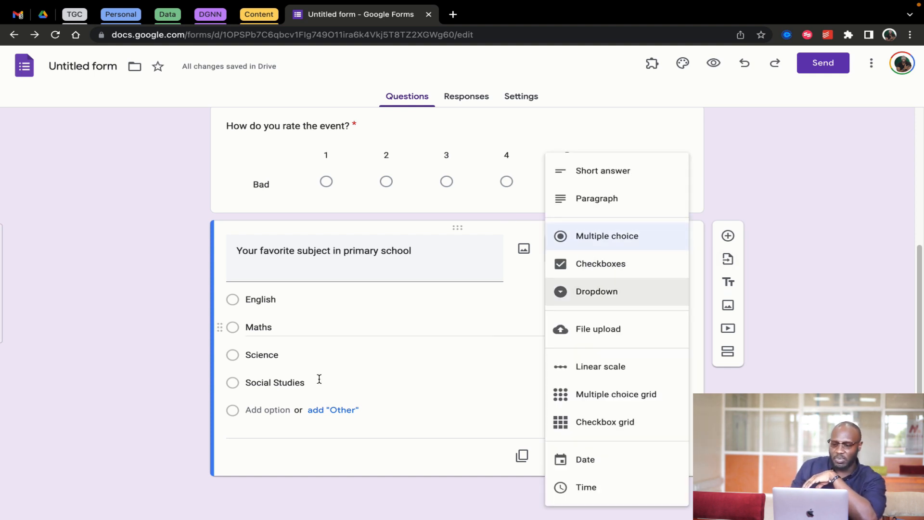
pyautogui.click(283, 464)
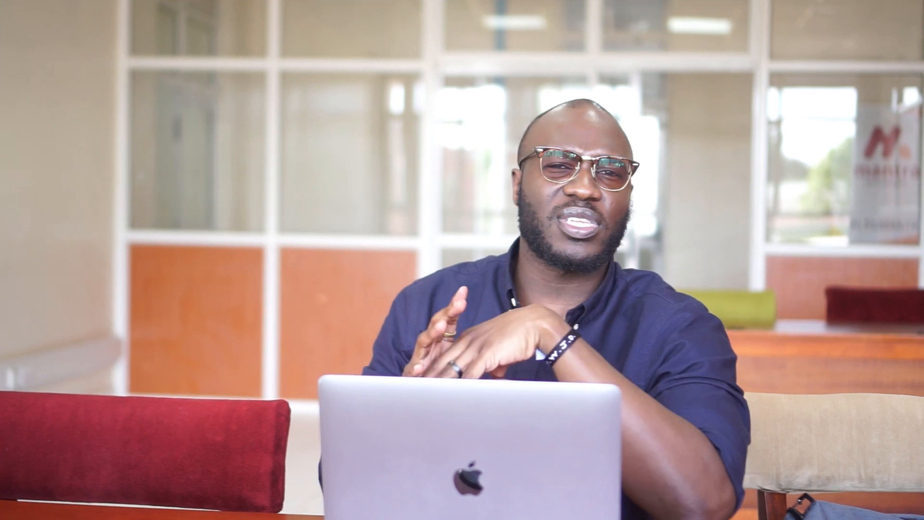
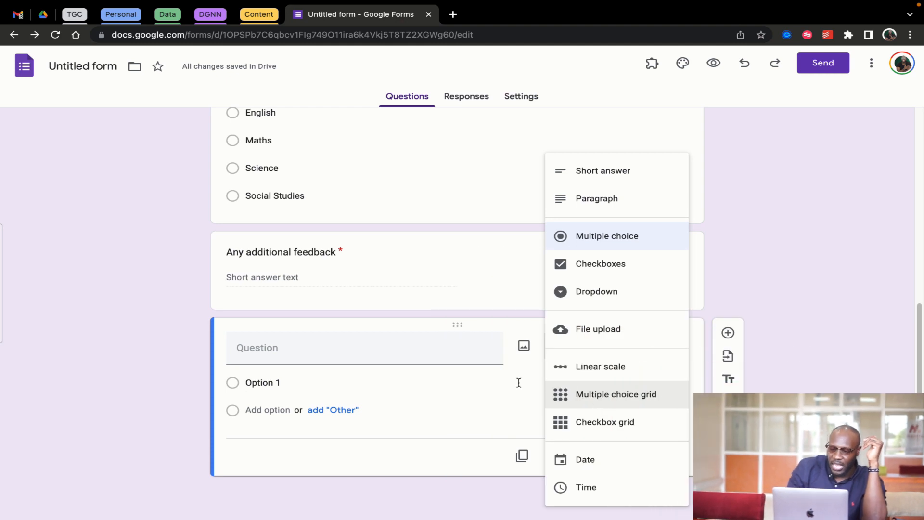
# Begin the new question's text, typing 'Did you enjoy these fe'
pyautogui.click(317, 346)
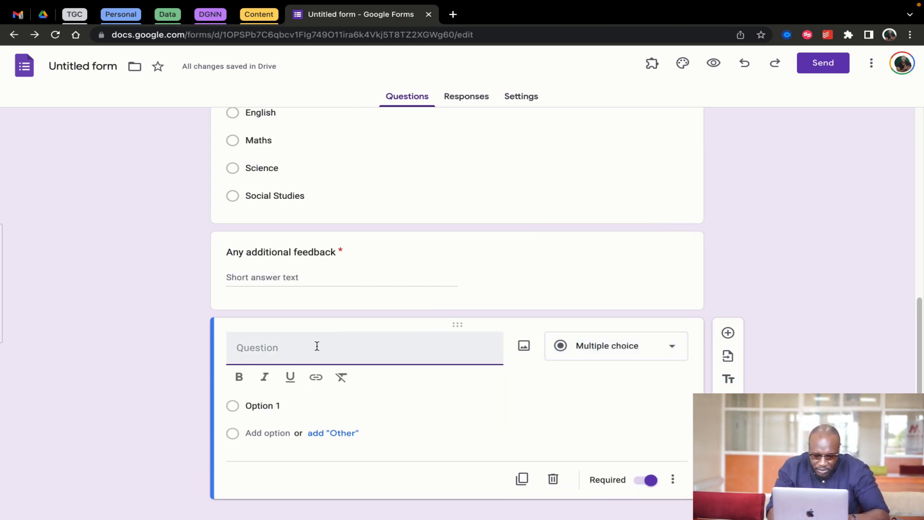
pyautogui.write('Did you enjoy ')
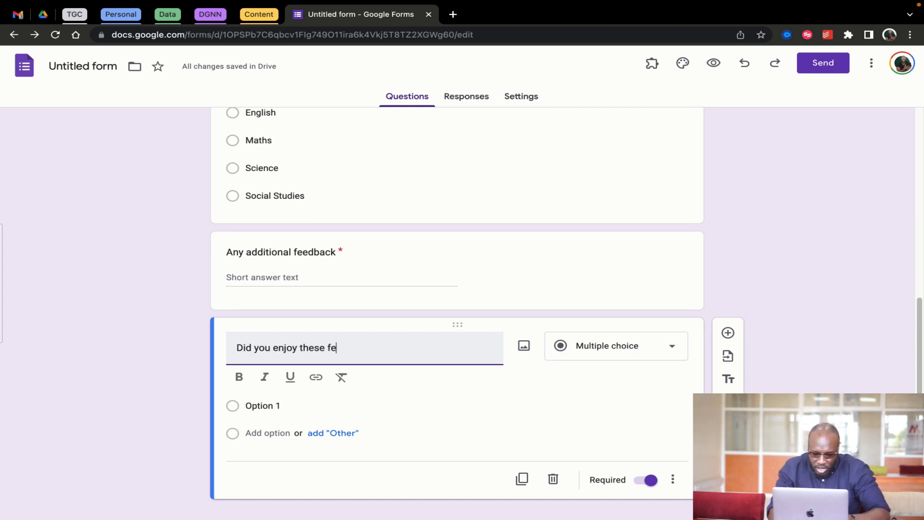
pyautogui.write('these fe')
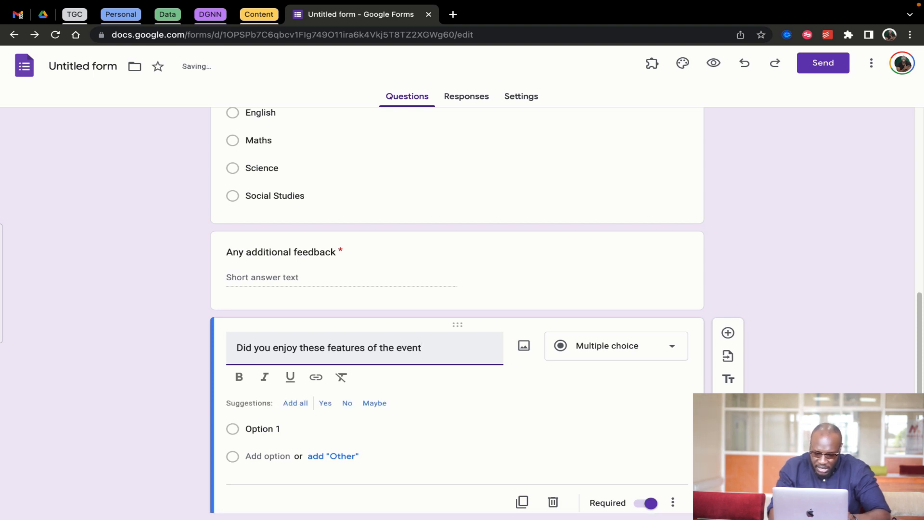
# Make the question a Multiple choice grid with first row Food and columns Yes and No
pyautogui.click(674, 350)
pyautogui.click(604, 395)
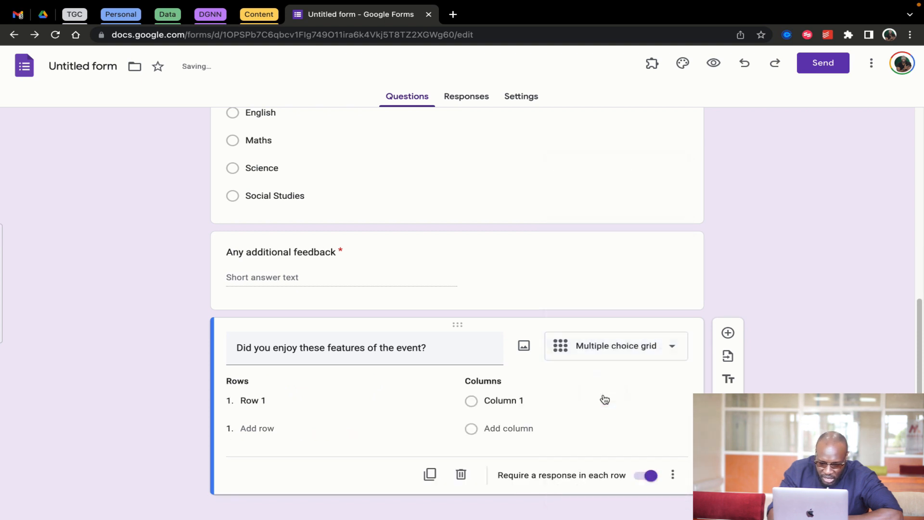
pyautogui.click(292, 404)
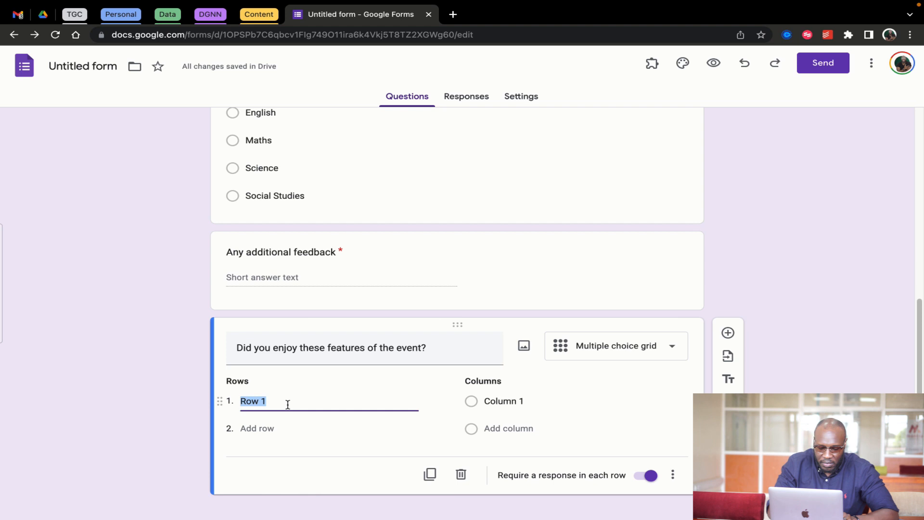
pyautogui.write('Food')
pyautogui.press('Tab')
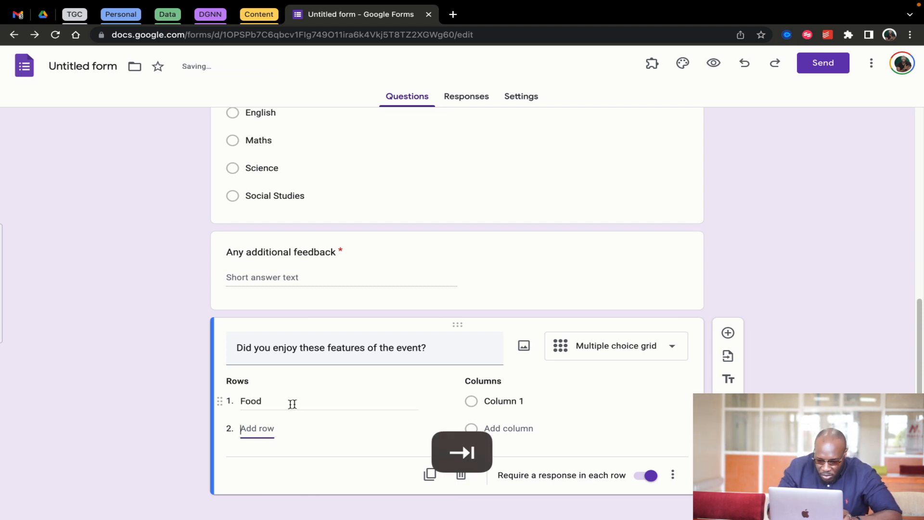
pyautogui.click(503, 401)
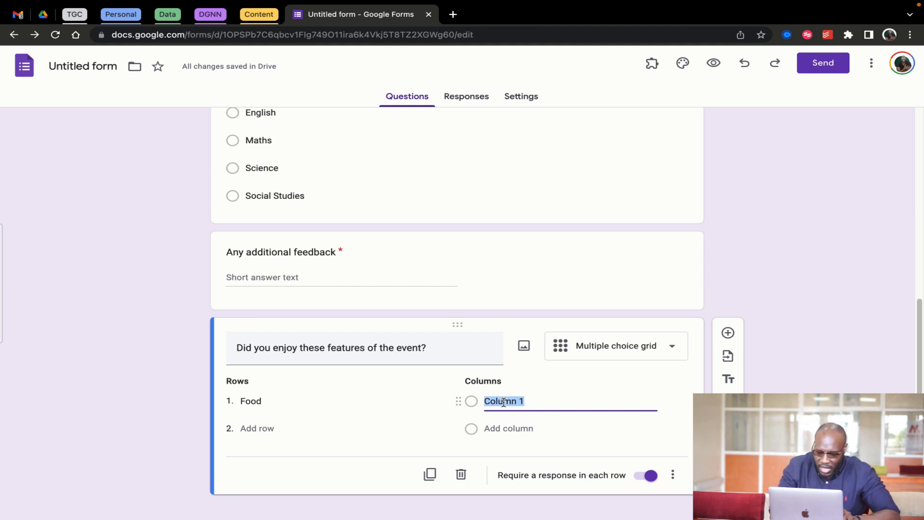
pyautogui.write('Yes')
pyautogui.click(516, 427)
pyautogui.write('No')
# Add grid rows Music, Weather and Ushers, correcting the mistyped Ushers label
pyautogui.click(254, 428)
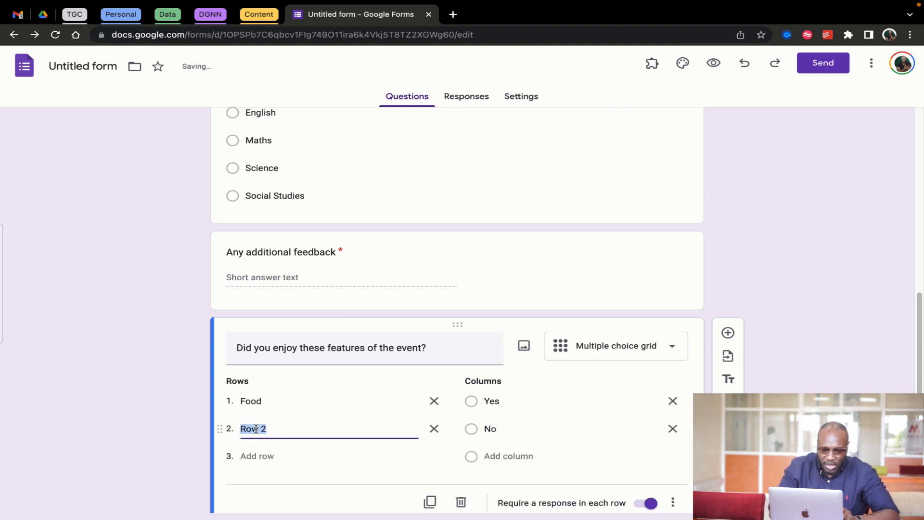
pyautogui.write('Music')
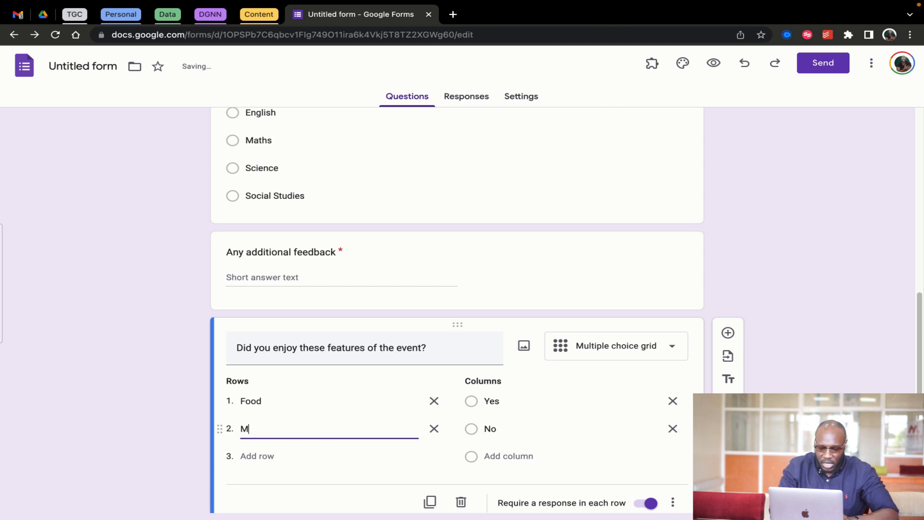
pyautogui.click(250, 455)
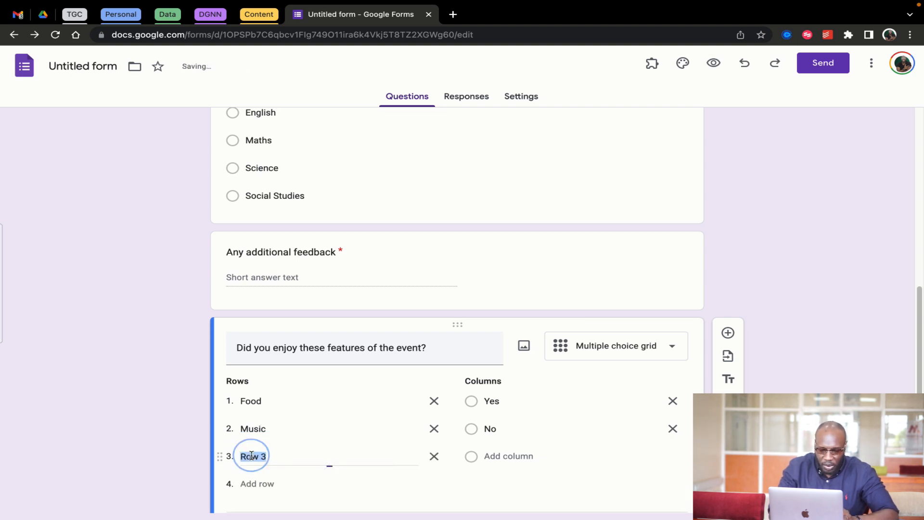
pyautogui.write('Weather')
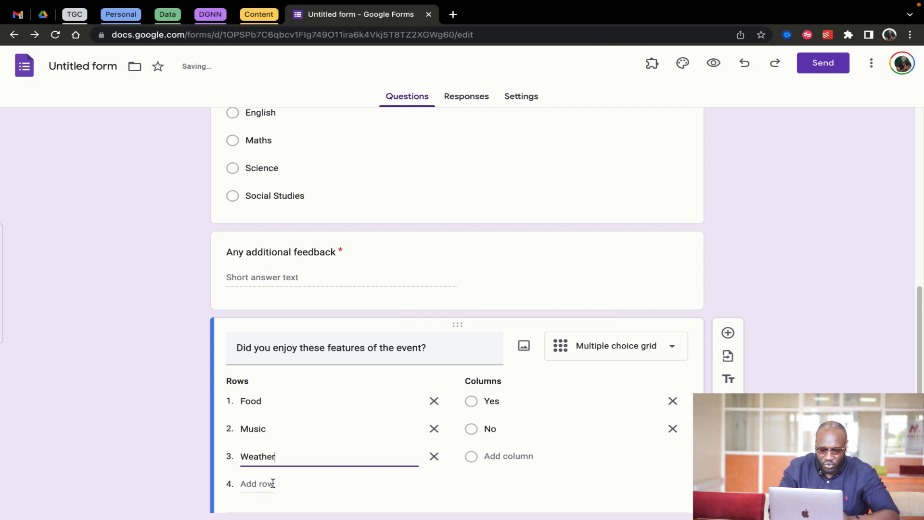
pyautogui.click(272, 483)
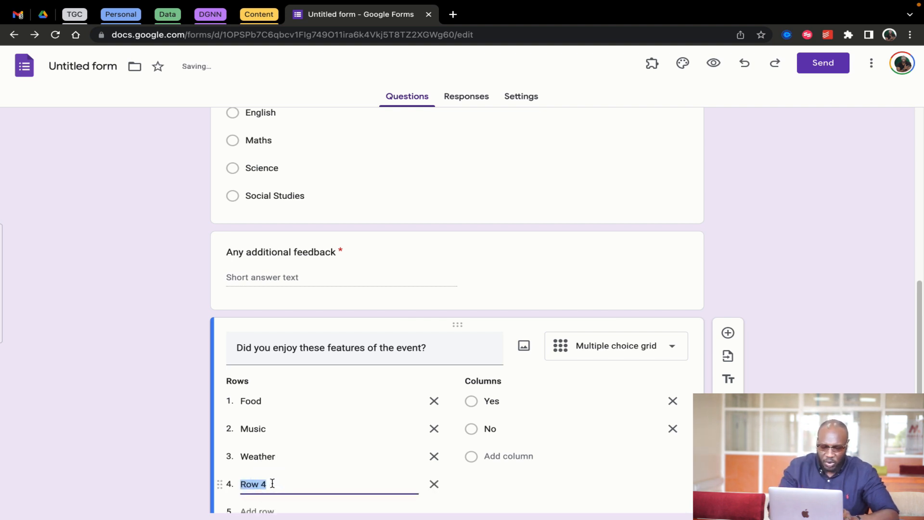
pyautogui.write('Usghe')
pyautogui.press('BackSpace')
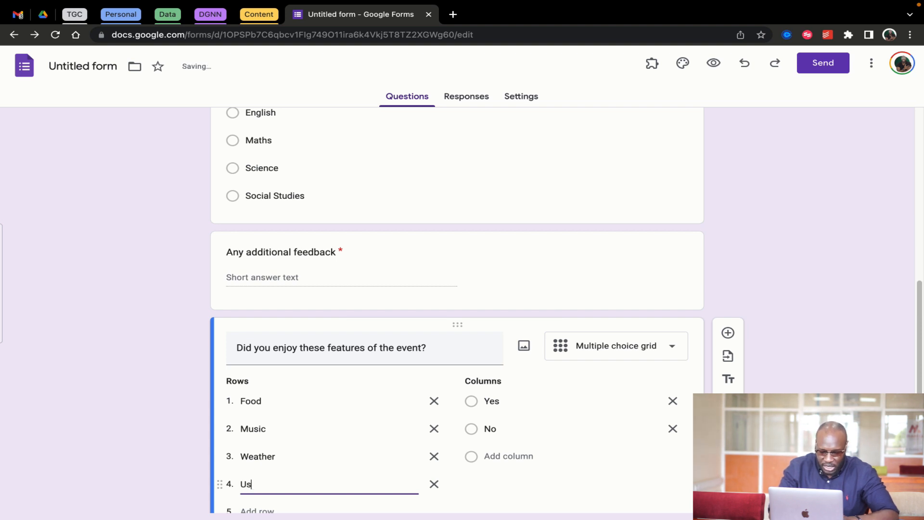
pyautogui.write('hers')
pyautogui.scroll(-2, 637, 427)
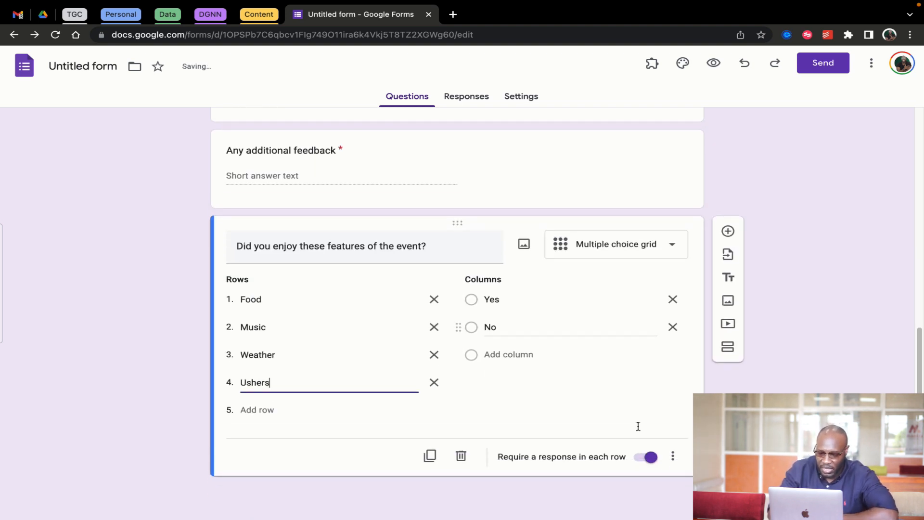
pyautogui.click(688, 431)
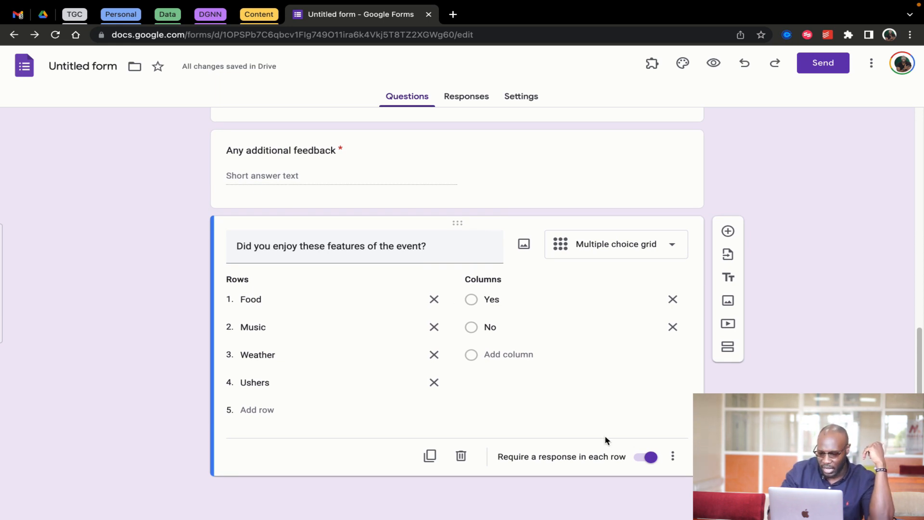
pyautogui.scroll(15, 582, 282)
pyautogui.click(568, 262)
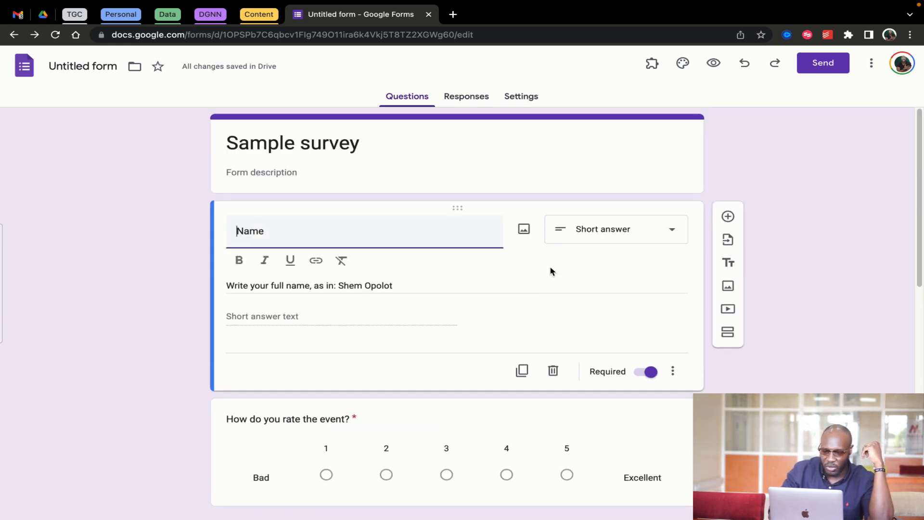
pyautogui.click(652, 374)
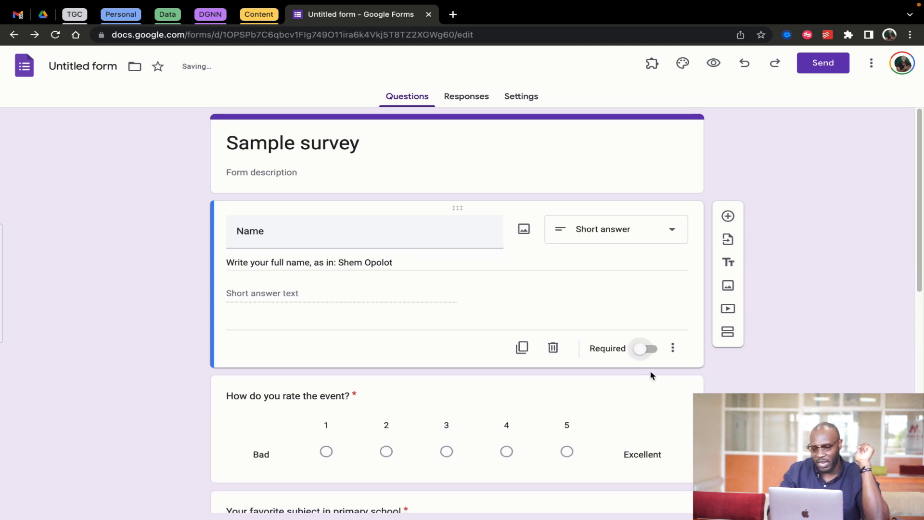
pyautogui.click(645, 348)
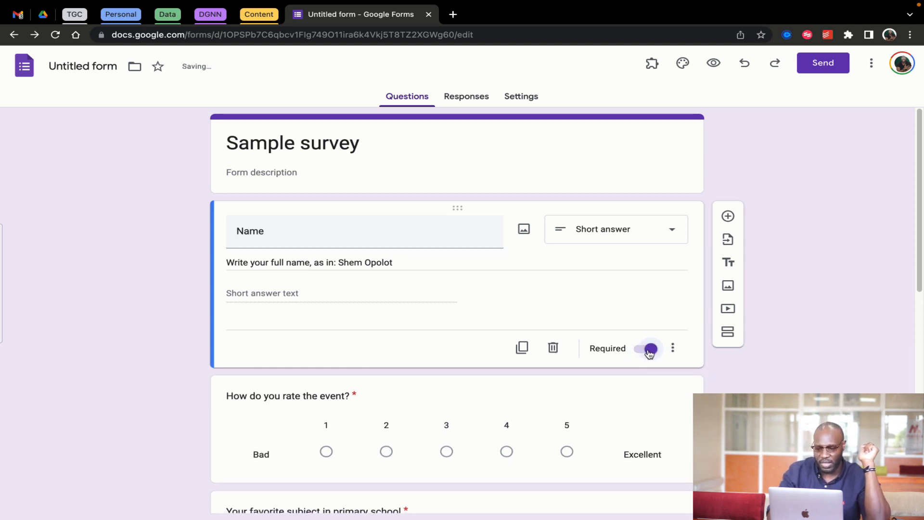
pyautogui.scroll(-15, 383, 357)
pyautogui.scroll(15, 383, 356)
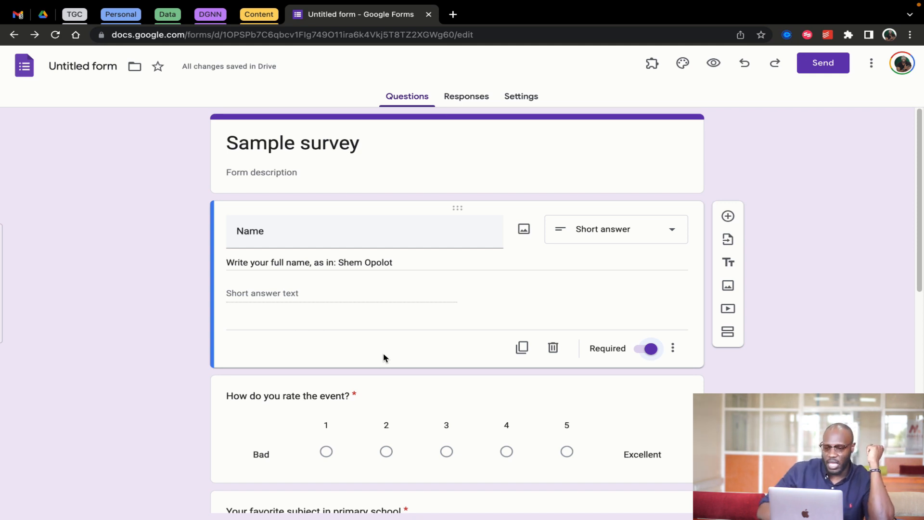
pyautogui.scroll(-10, 423, 454)
pyautogui.scroll(10, 423, 456)
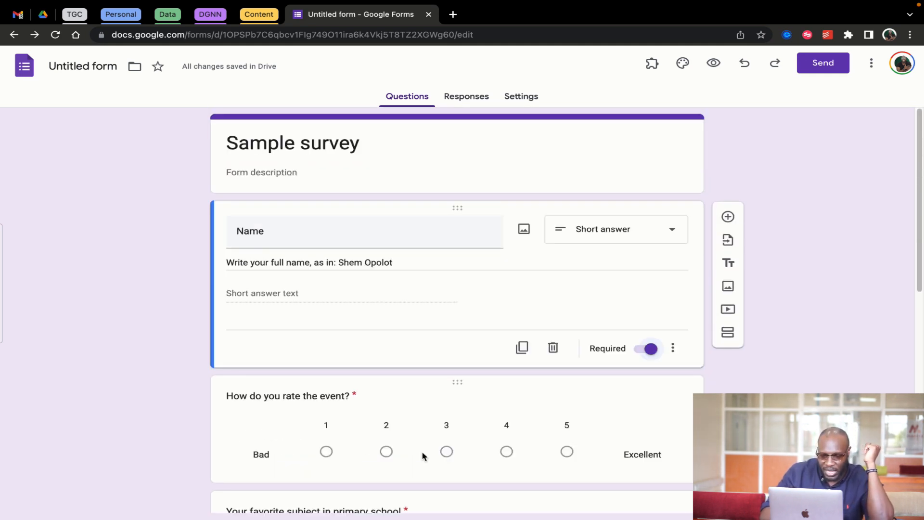
# Preview the survey and answer the grid: Food No, Music Yes, Weather Yes, Ushers No
pyautogui.click(714, 64)
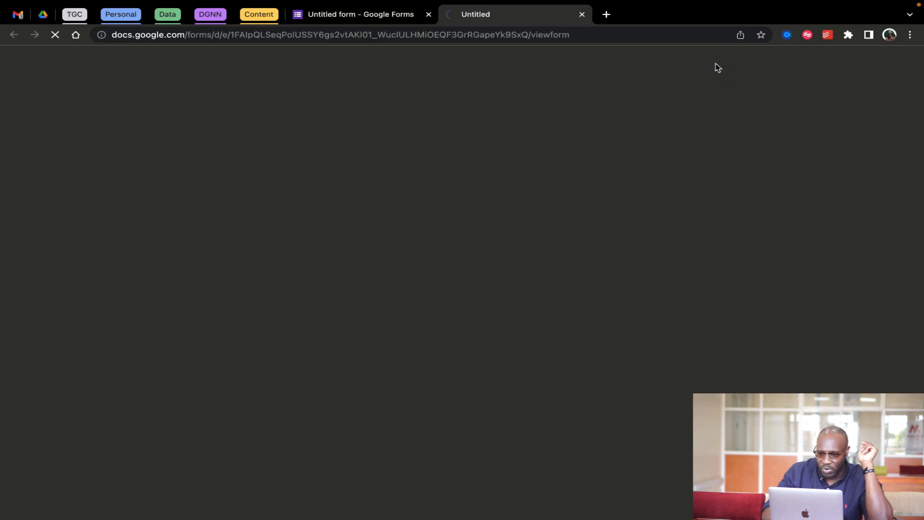
pyautogui.scroll(-3, 478, 258)
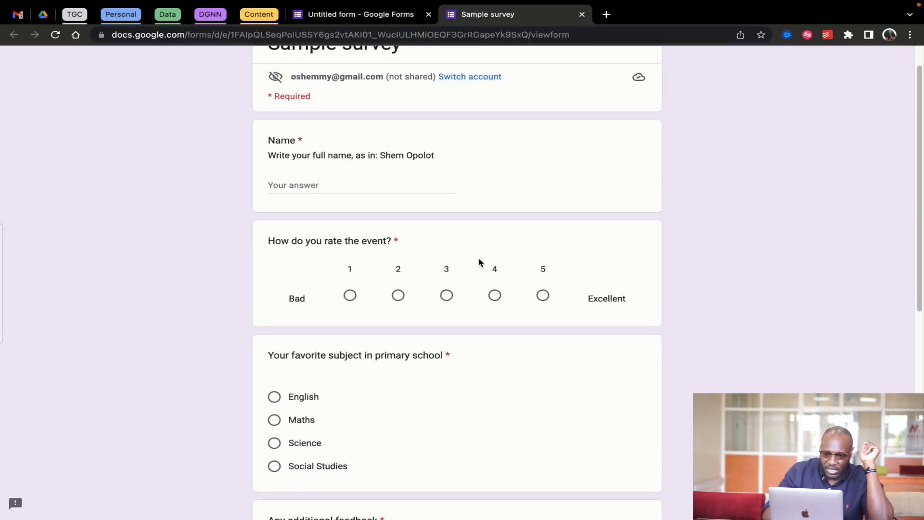
pyautogui.scroll(-6, 479, 260)
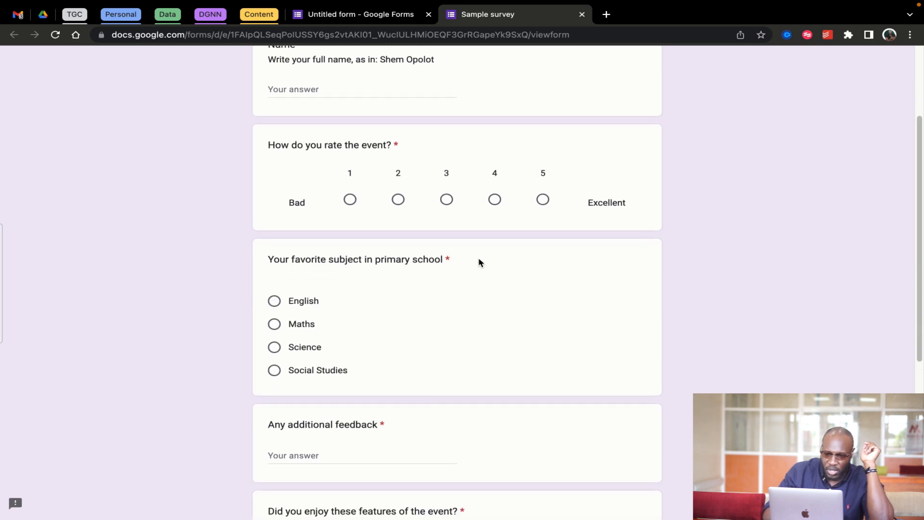
pyautogui.scroll(-2, 479, 263)
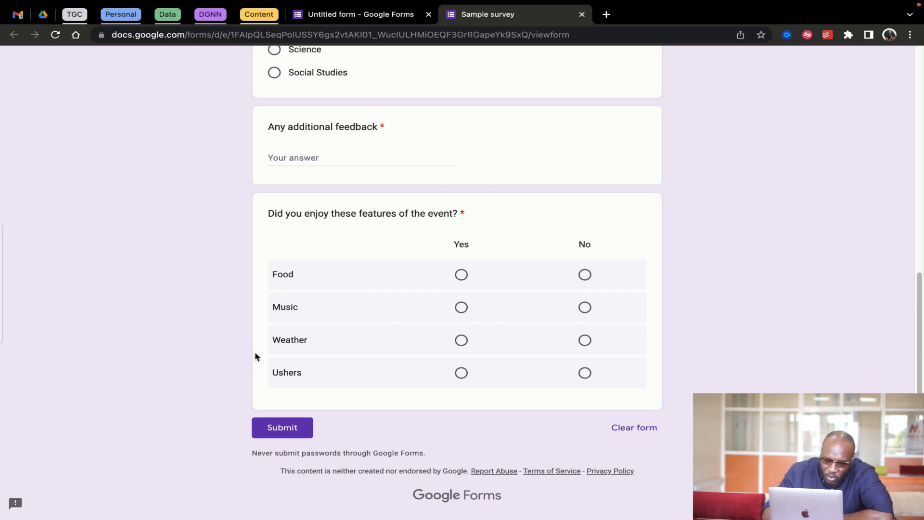
pyautogui.click(461, 275)
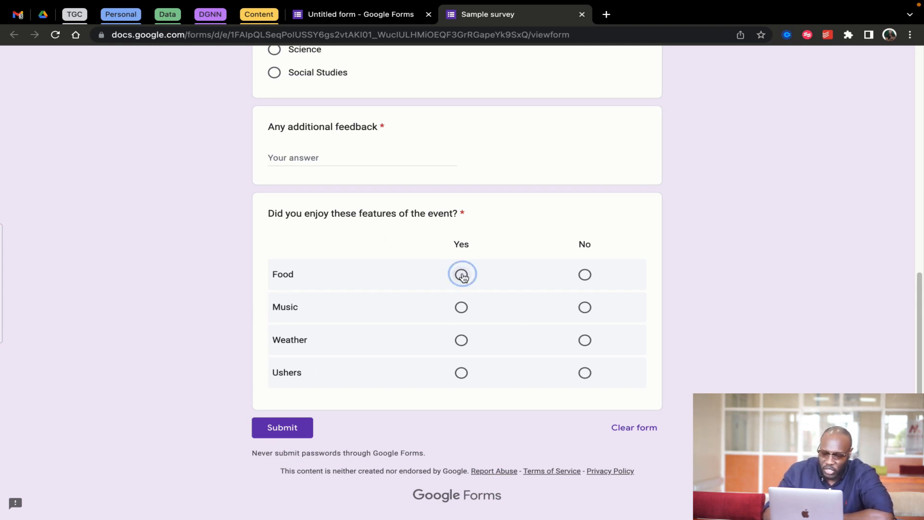
pyautogui.click(585, 275)
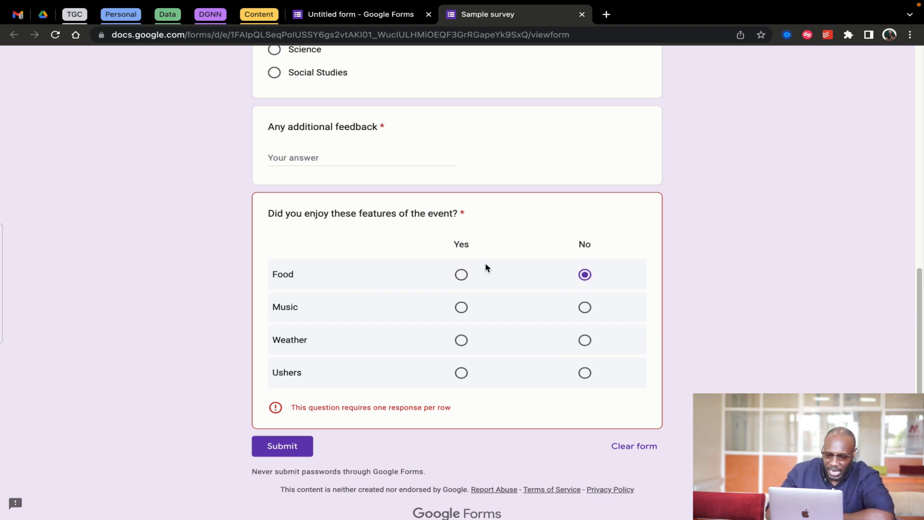
pyautogui.click(461, 307)
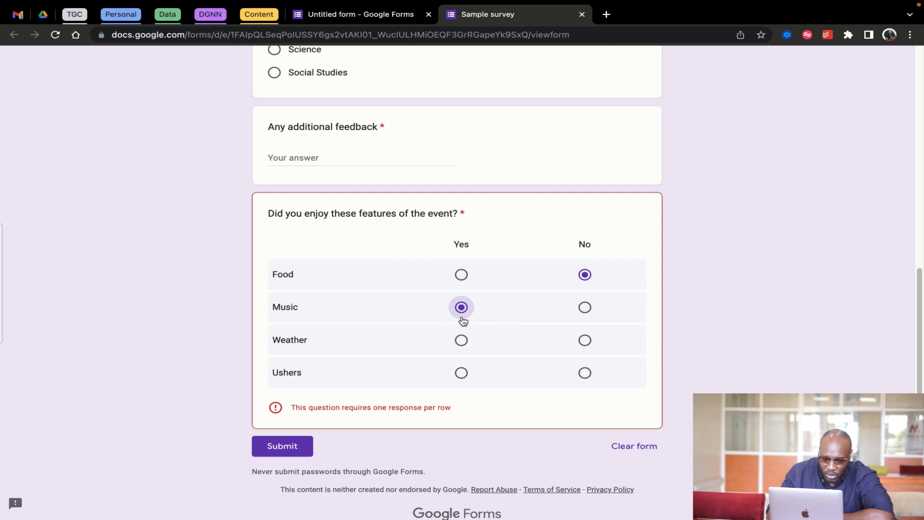
pyautogui.click(461, 340)
pyautogui.click(585, 373)
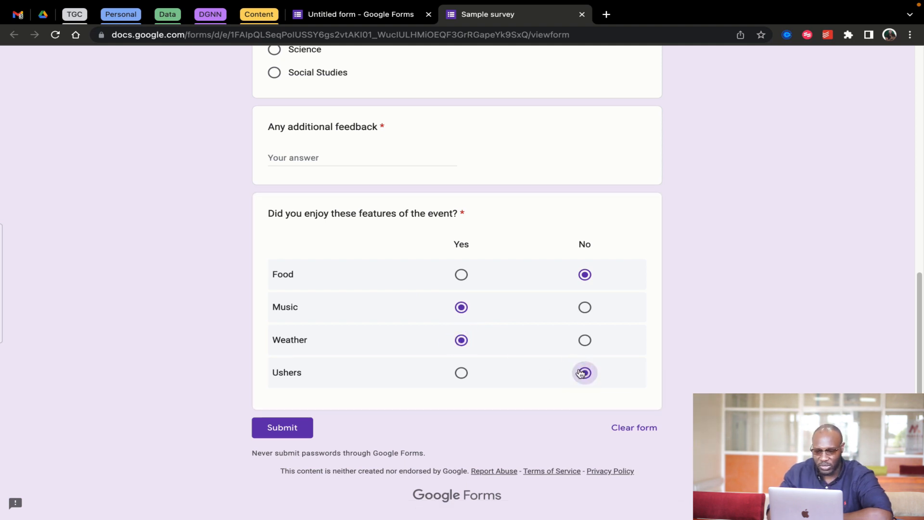
# Leave Name blank, rate 4, choose Science and write a negative feedback comment
pyautogui.scroll(20, 513, 219)
pyautogui.click(312, 223)
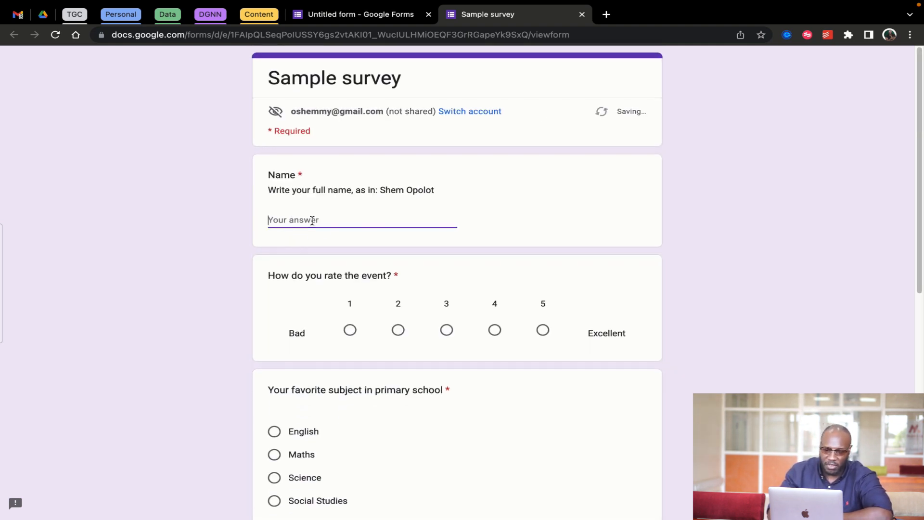
pyautogui.click(494, 331)
pyautogui.scroll(-1, 382, 402)
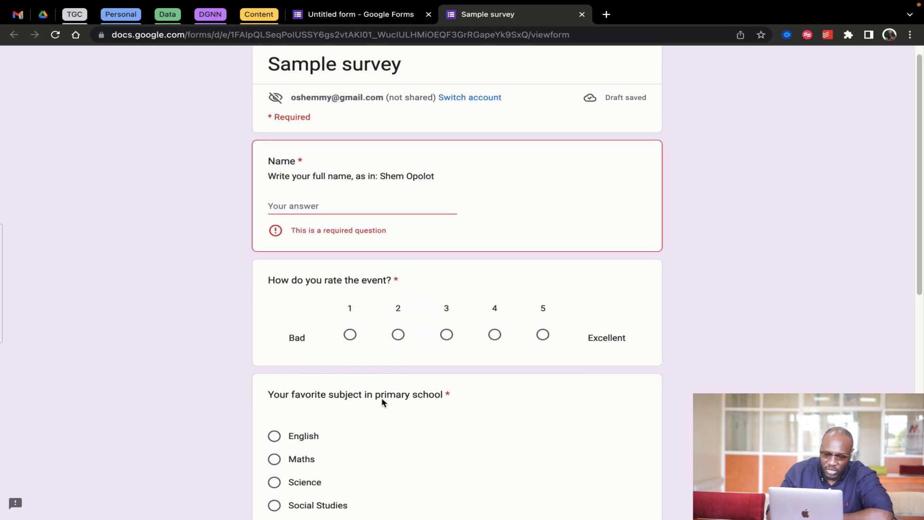
pyautogui.click(497, 337)
pyautogui.scroll(-5, 444, 413)
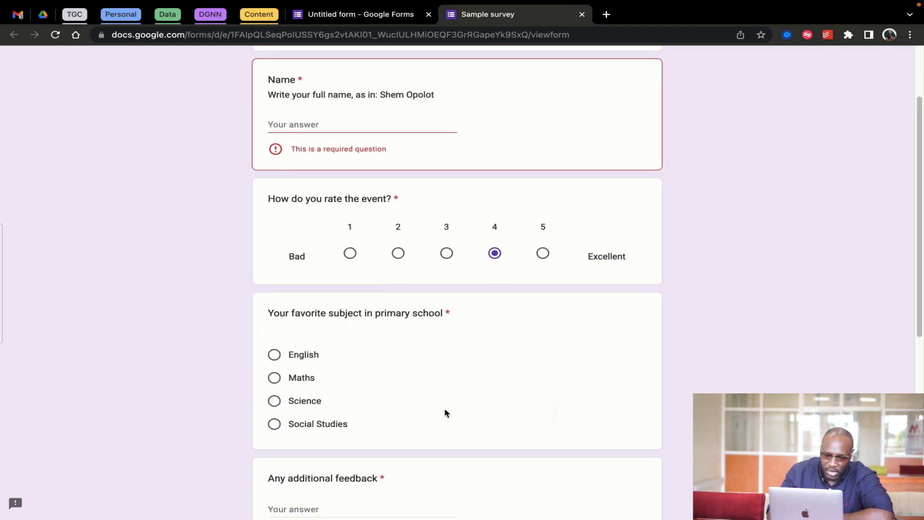
pyautogui.click(274, 337)
pyautogui.click(300, 440)
pyautogui.write('I hated it. Shem')
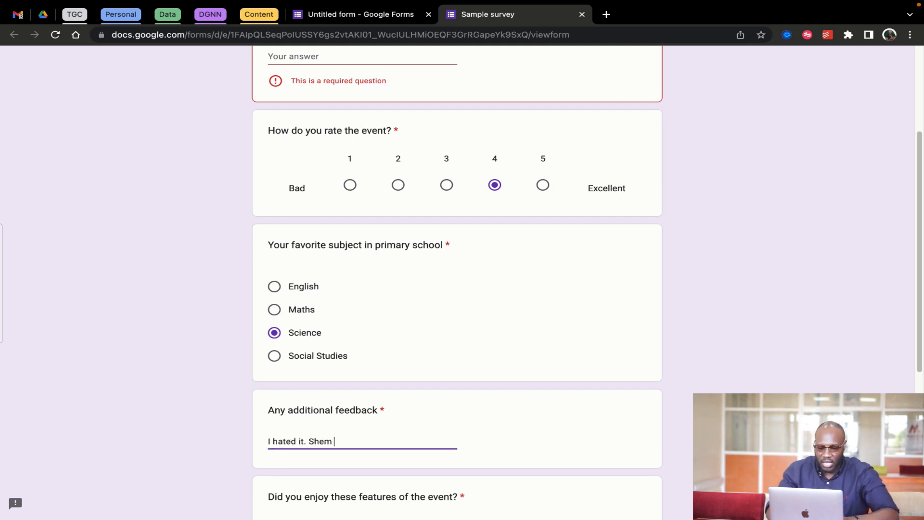
pyautogui.write(' was the worst')
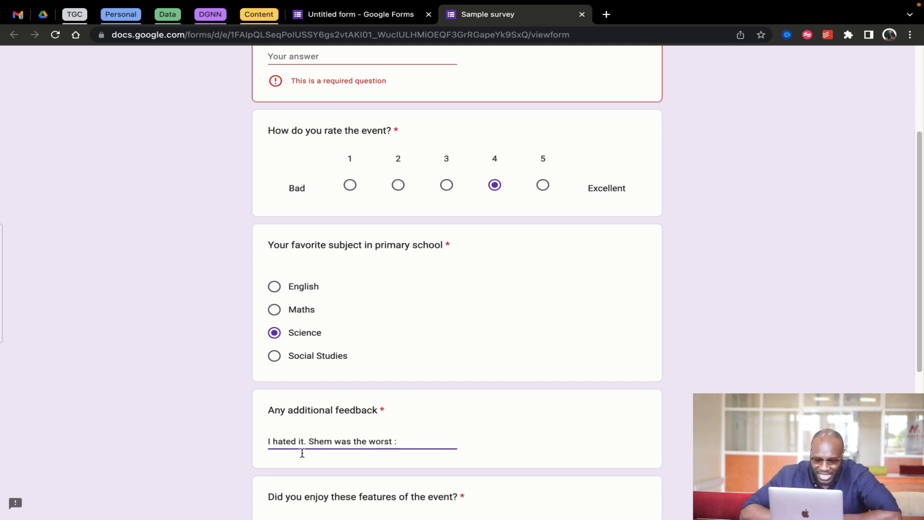
pyautogui.scroll(-6, 427, 442)
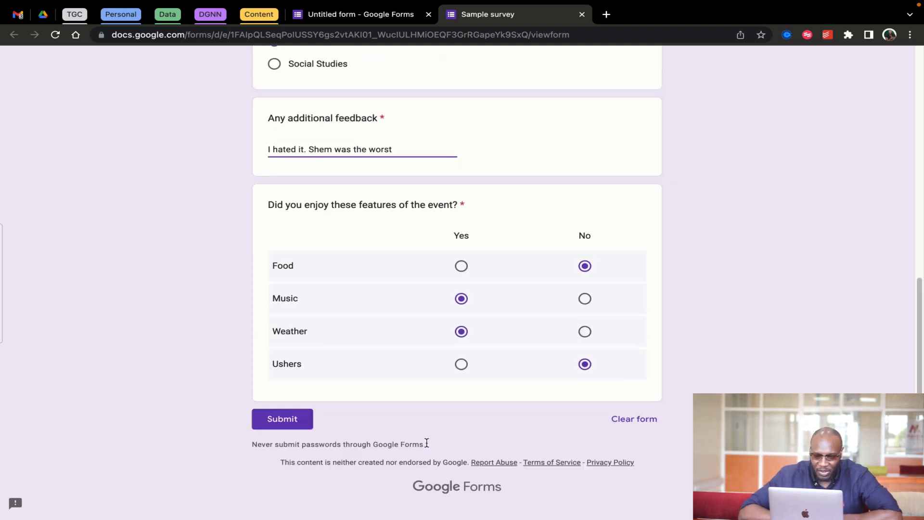
# Attempt to submit the preview response, then open the editor's Send form dialog
pyautogui.click(282, 428)
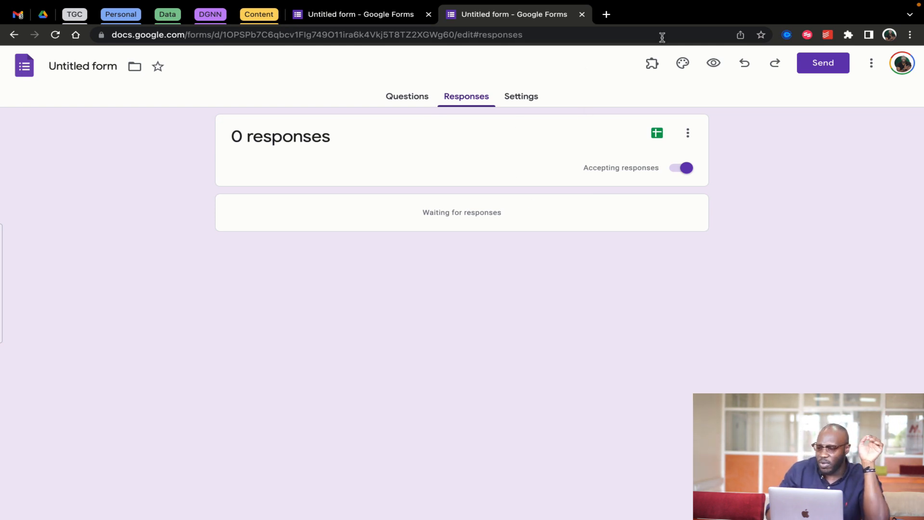
pyautogui.click(826, 63)
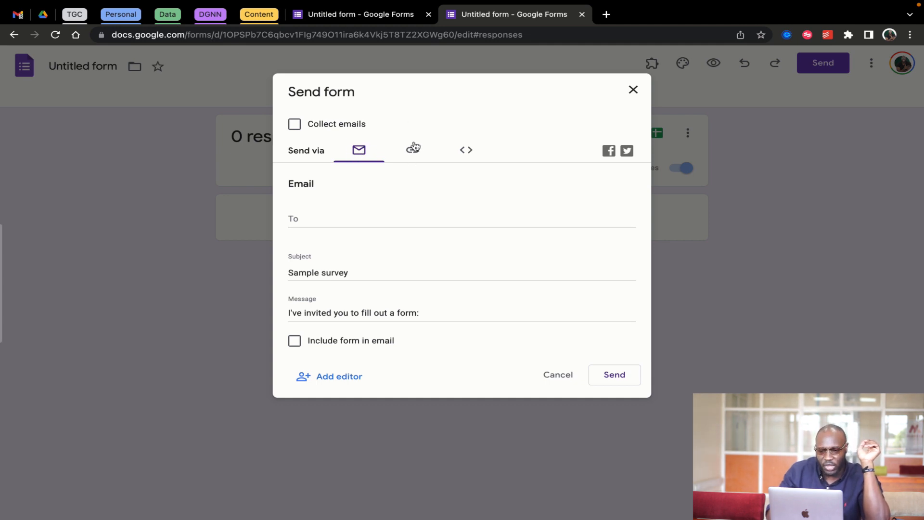
# Copy the form's shortened share link from Send form and close the dialog
pyautogui.click(467, 154)
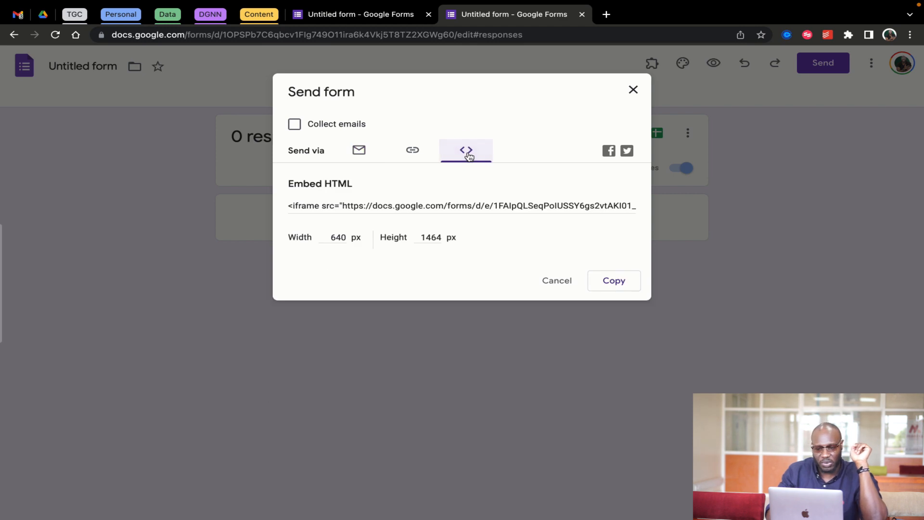
pyautogui.click(412, 152)
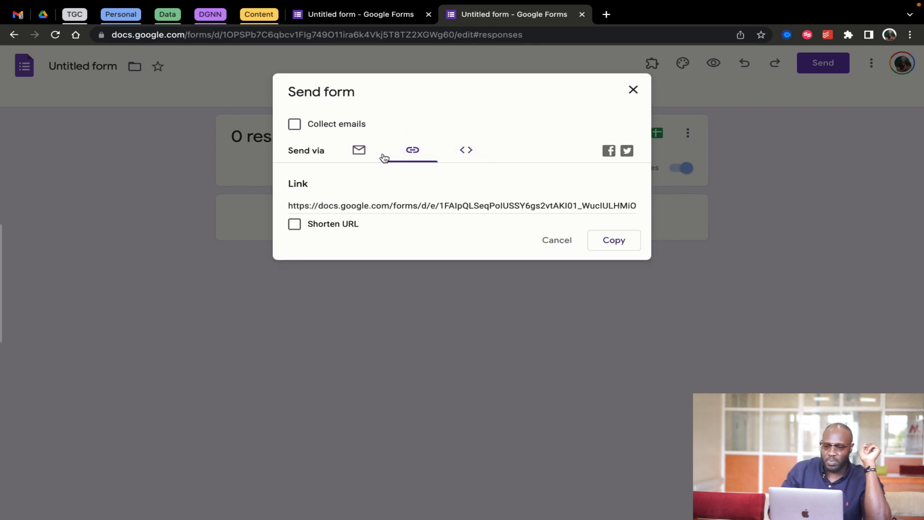
pyautogui.click(295, 225)
pyautogui.click(610, 243)
pyautogui.click(634, 89)
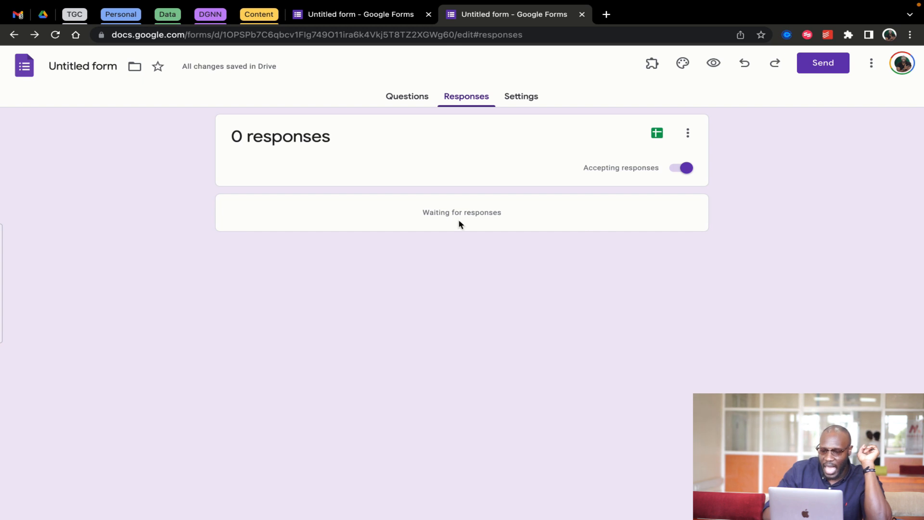
# Start linking responses to a new spreadsheet from the Responses tab
pyautogui.click(658, 134)
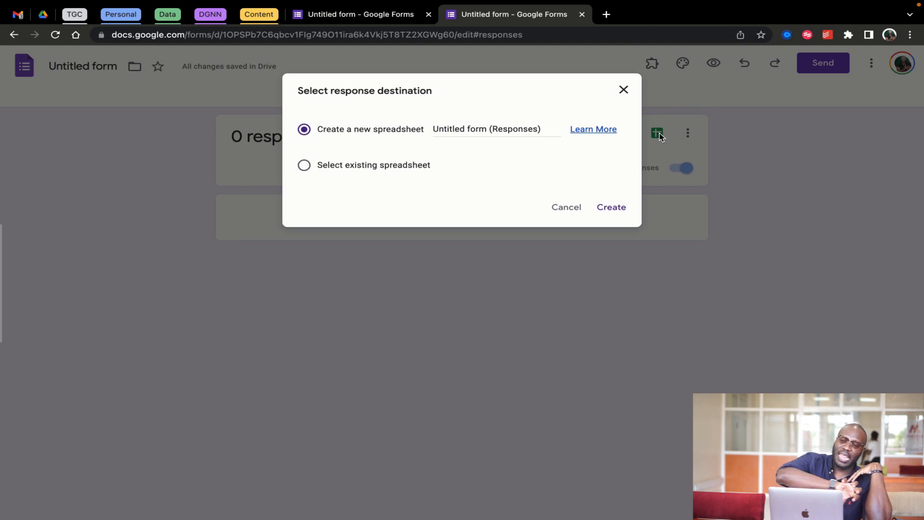
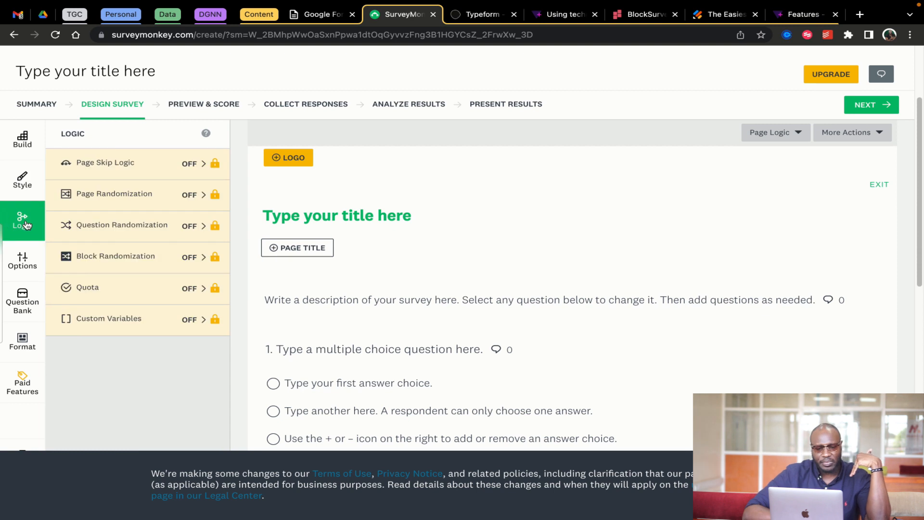
# Browse SurveyMonkey's Options, Question Bank and Paid Features panels
pyautogui.click(23, 261)
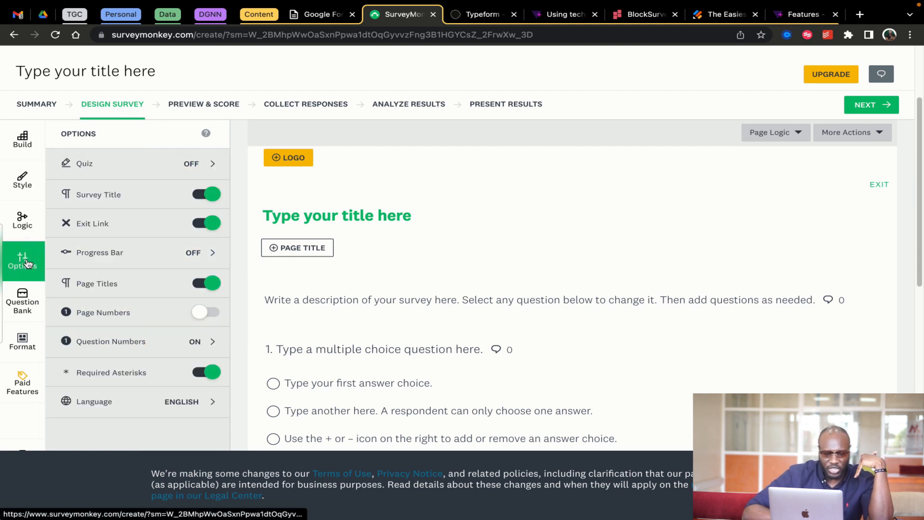
pyautogui.click(22, 294)
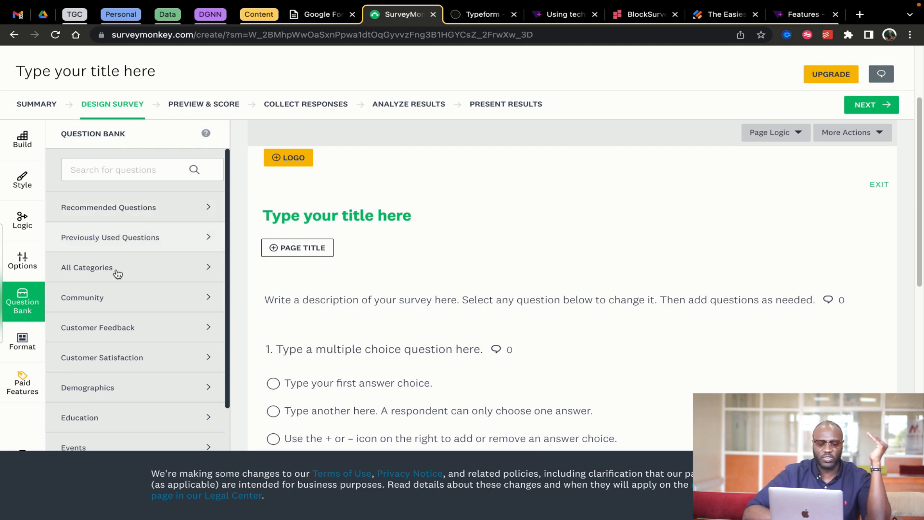
pyautogui.click(32, 387)
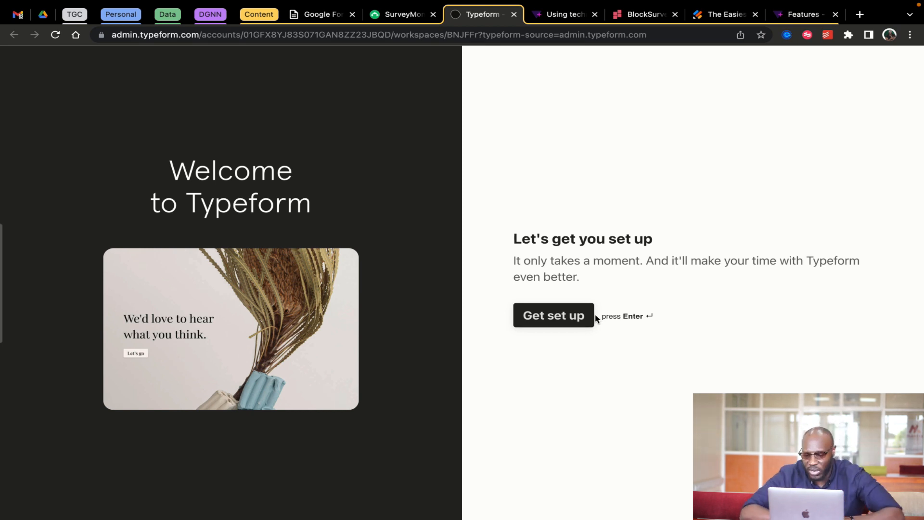
pyautogui.click(566, 319)
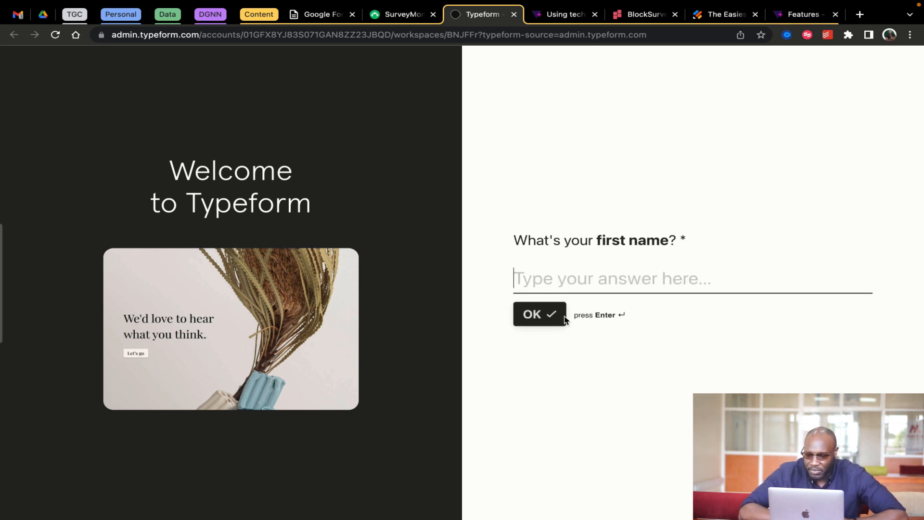
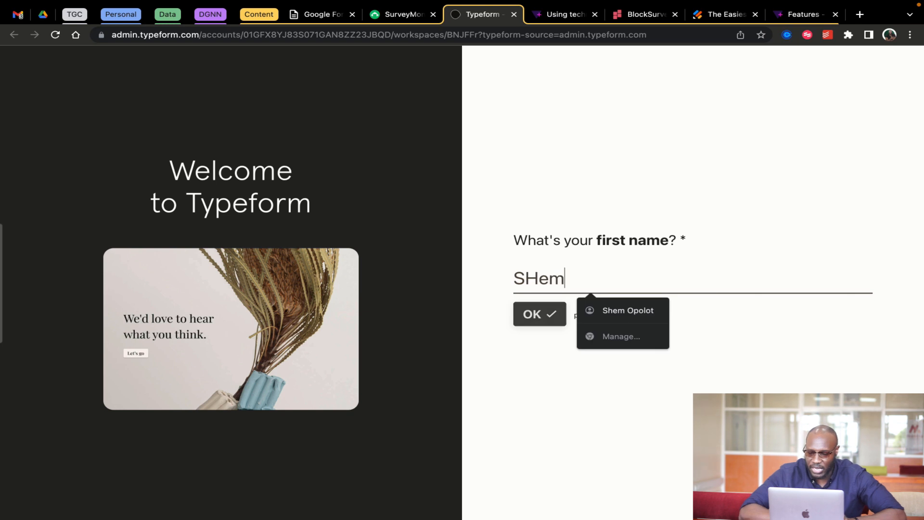
pyautogui.press('Return')
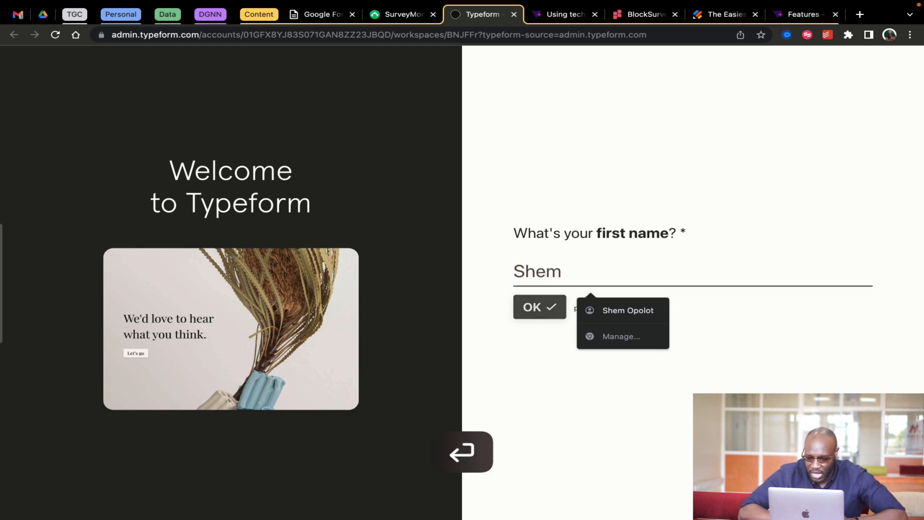
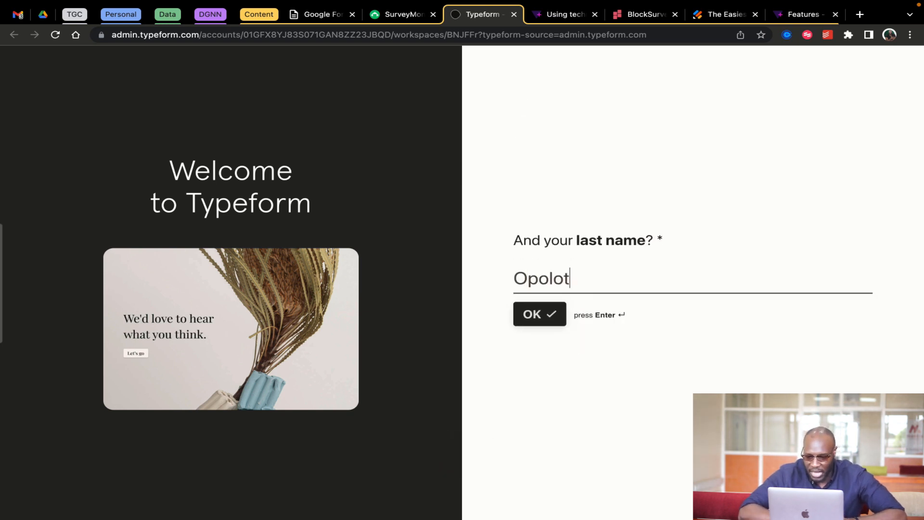
pyautogui.press('Return')
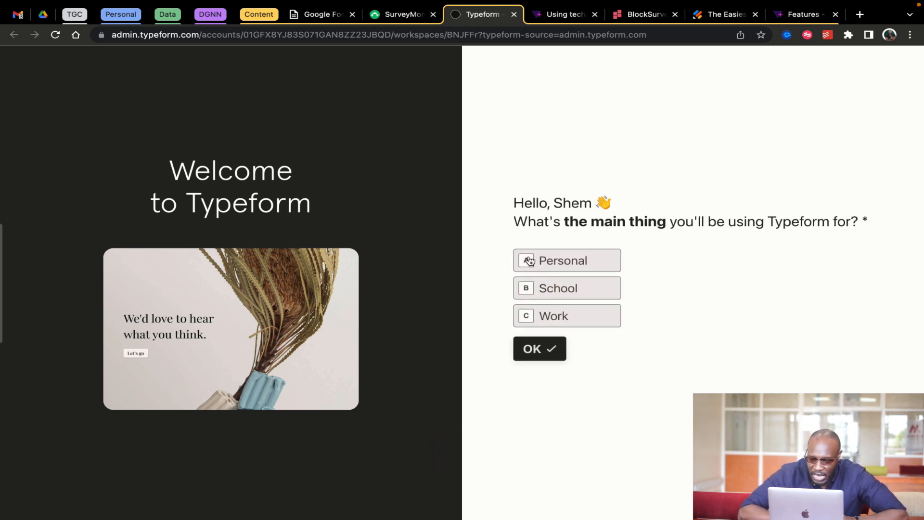
# Answer setup: personal use, Get feedback, familiar with form builders, found via social media ads
pyautogui.click(568, 261)
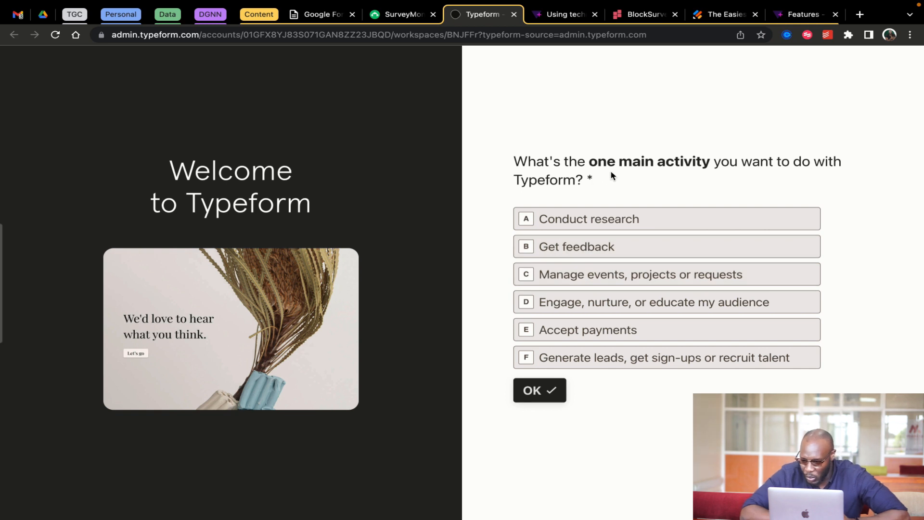
pyautogui.click(547, 247)
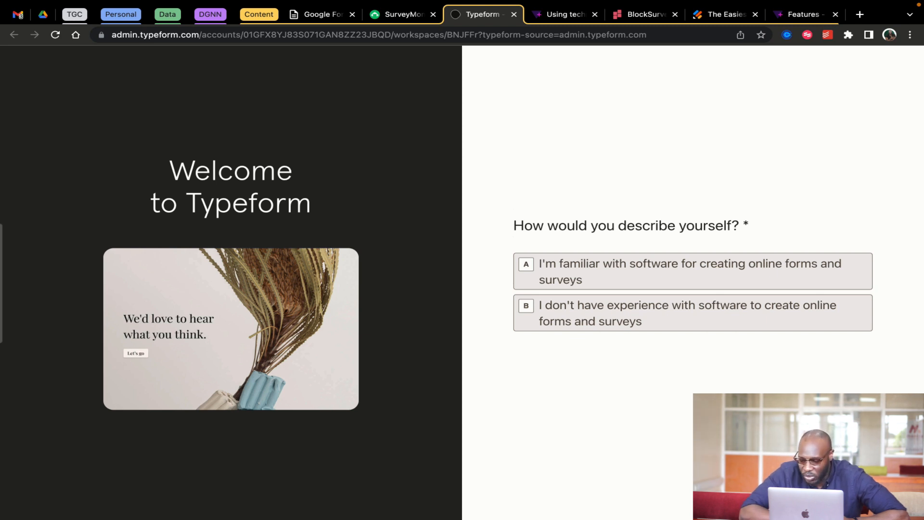
pyautogui.scroll(3, 751, 241)
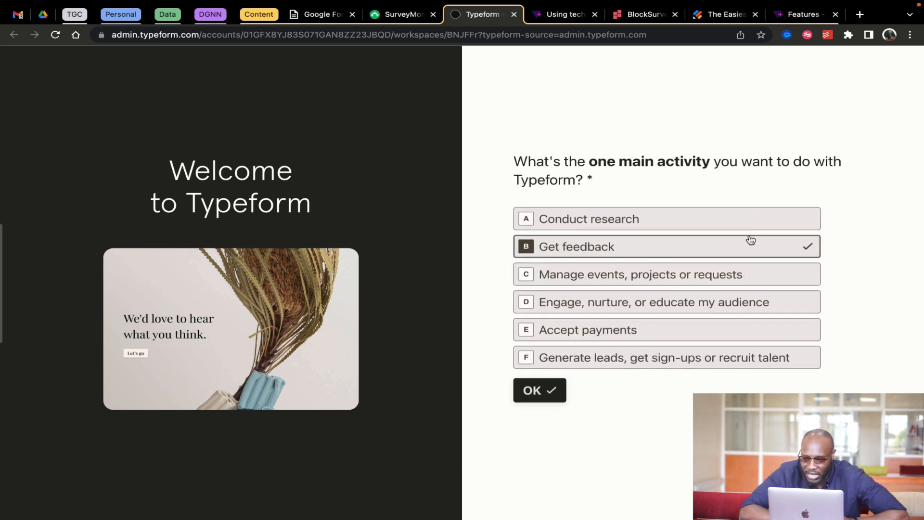
pyautogui.click(540, 390)
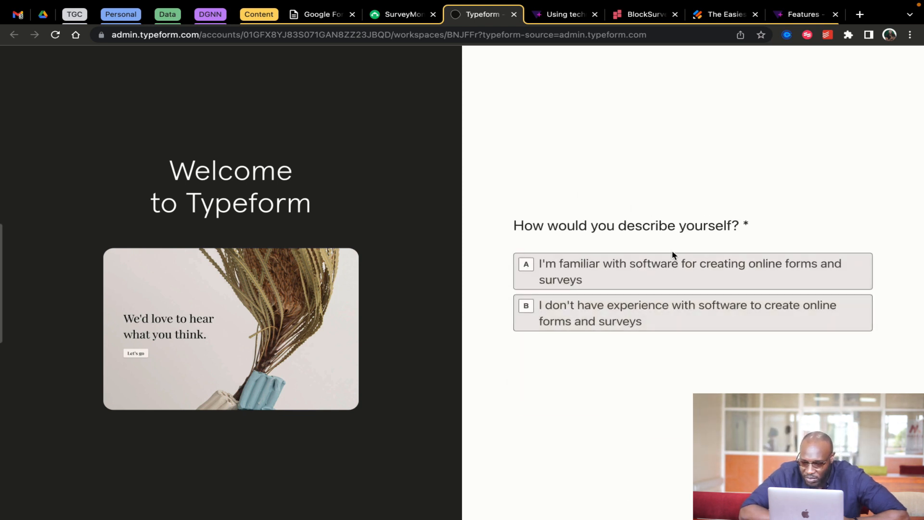
pyautogui.click(624, 269)
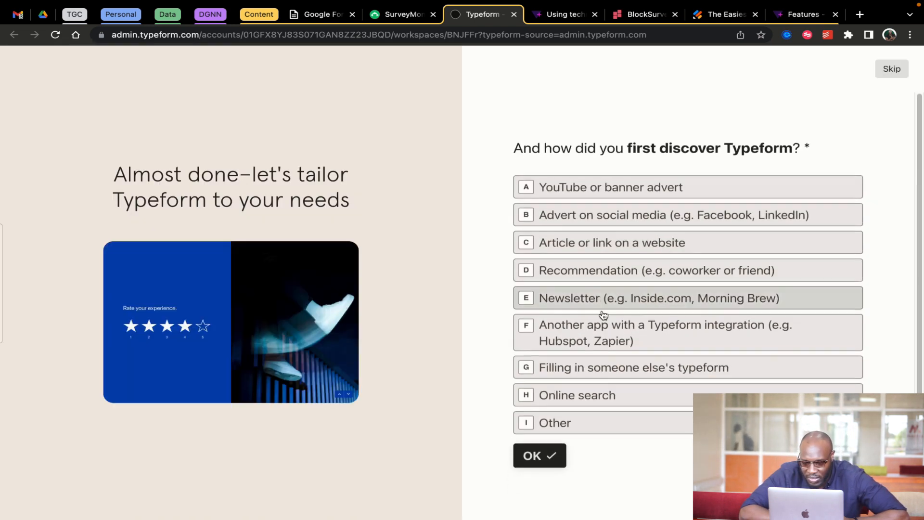
pyautogui.click(584, 196)
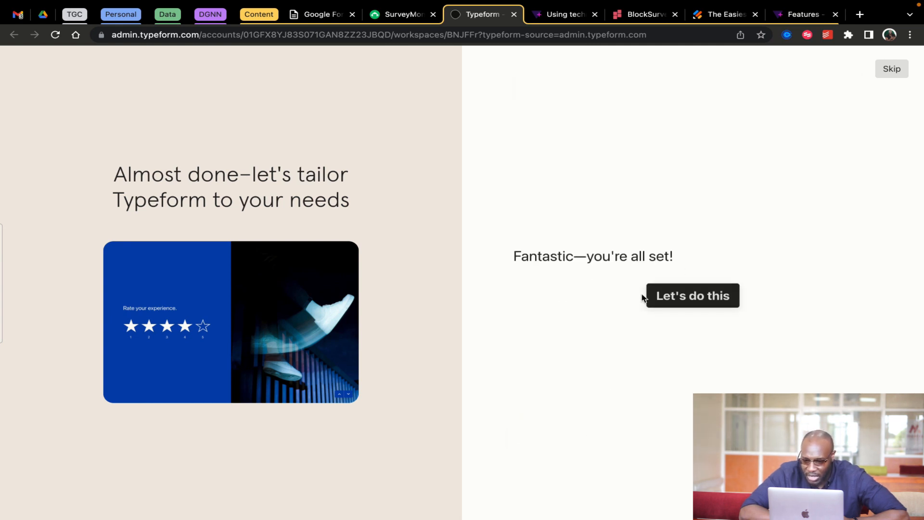
pyautogui.click(696, 297)
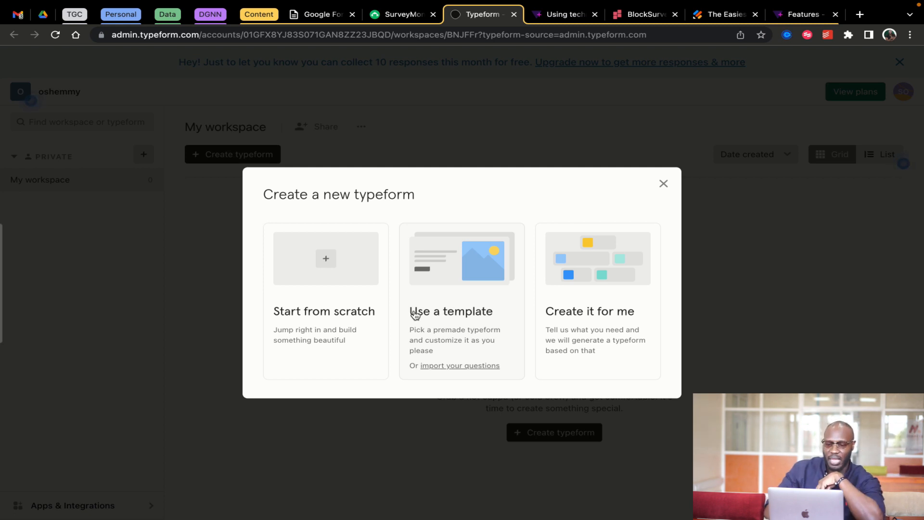
# Create a new typeform called 'My typeform' and open it in the editor, skipping the tour
pyautogui.click(351, 277)
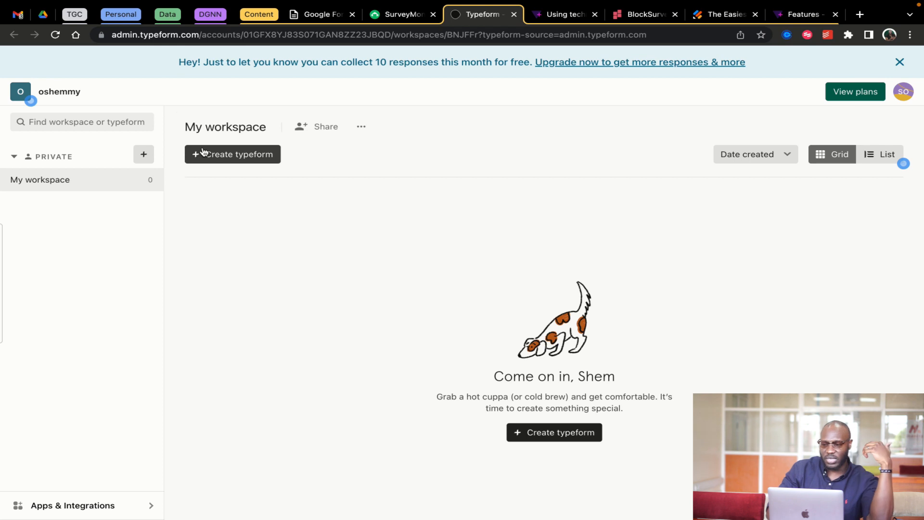
pyautogui.click(232, 159)
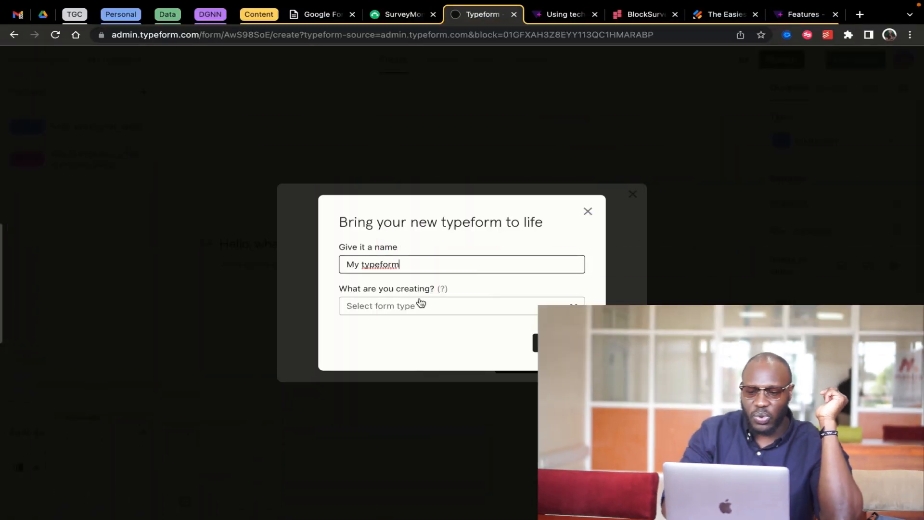
pyautogui.click(590, 211)
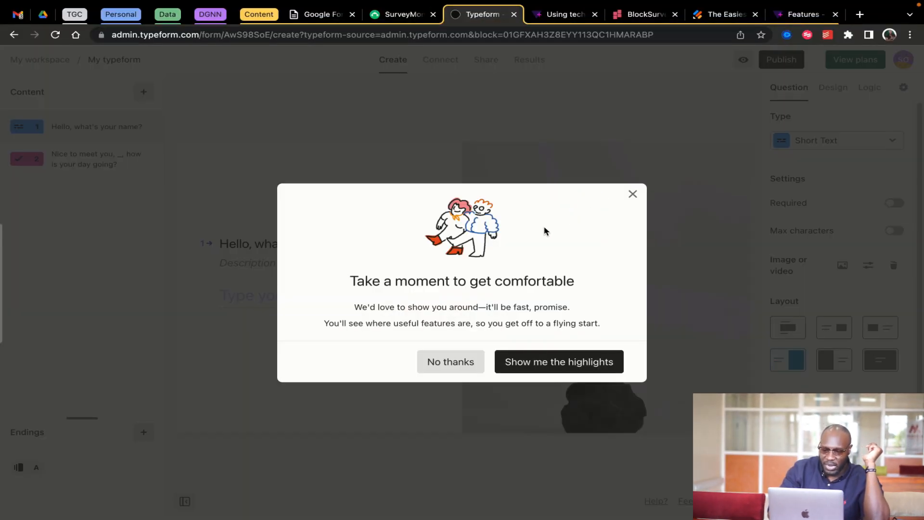
pyautogui.click(473, 367)
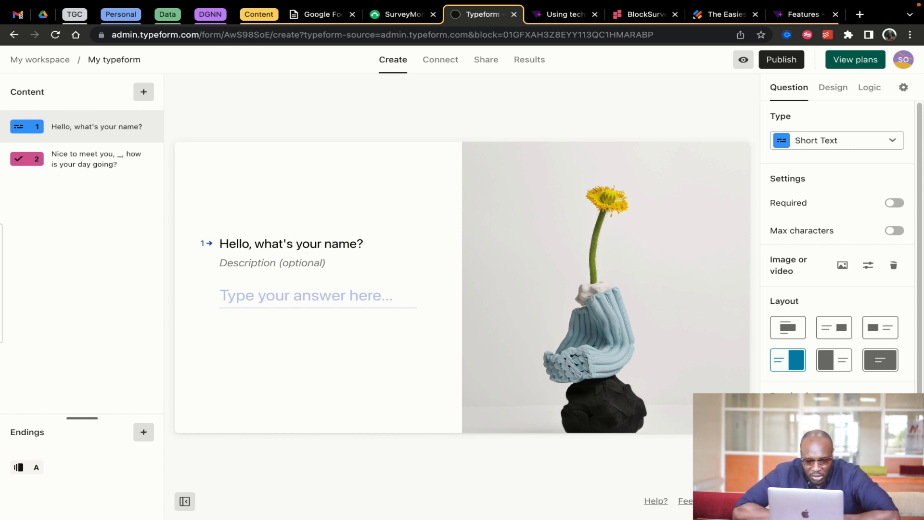
# Glance at the available ending types, then bring up the All question types list
pyautogui.press('Right')
pyautogui.press('Right')
pyautogui.press('Right')
pyautogui.press('Right')
pyautogui.press('Right')
pyautogui.press('Right')
pyautogui.press('Right')
pyautogui.press('Right')
pyautogui.press('Right')
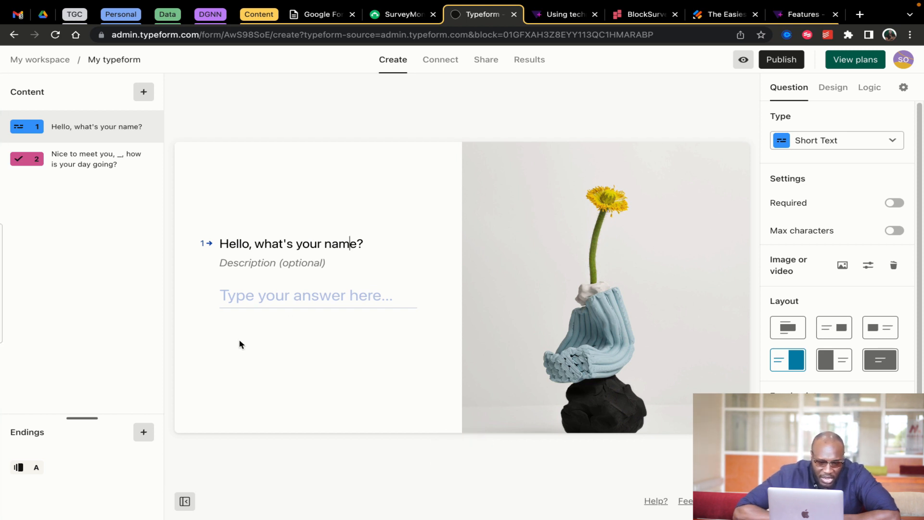
pyautogui.click(145, 432)
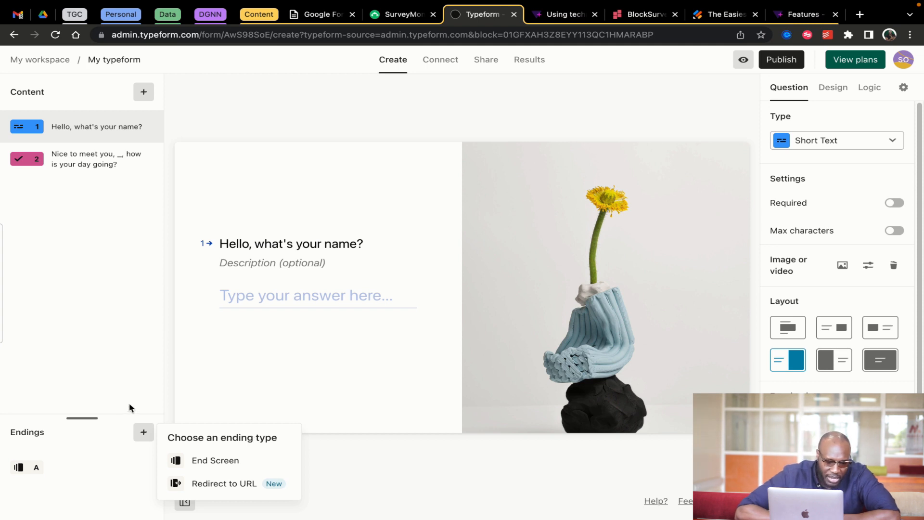
pyautogui.click(120, 327)
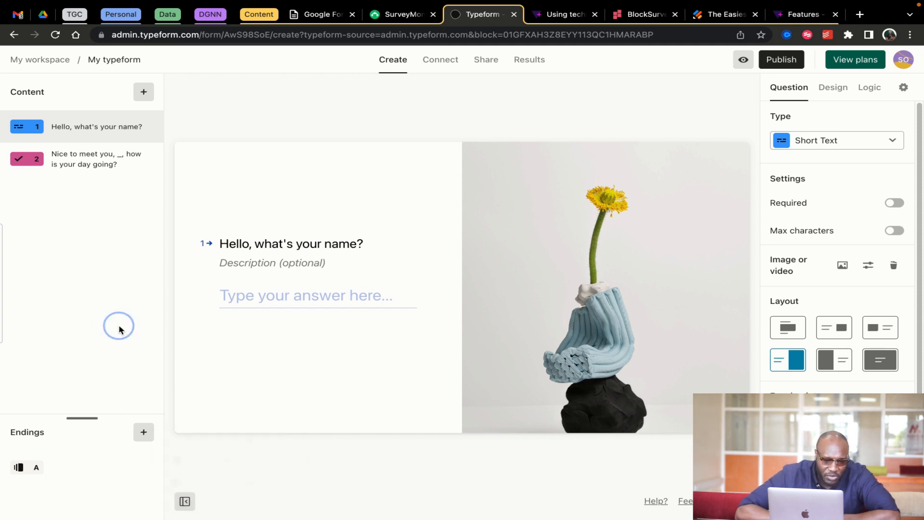
pyautogui.click(145, 94)
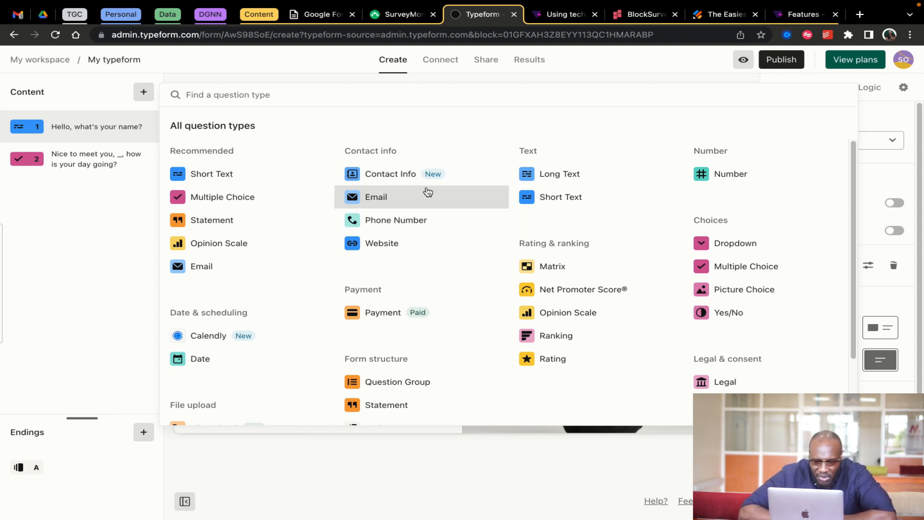
# Add an Email question as question 2 and a Multiple Choice question as question 3
pyautogui.click(377, 202)
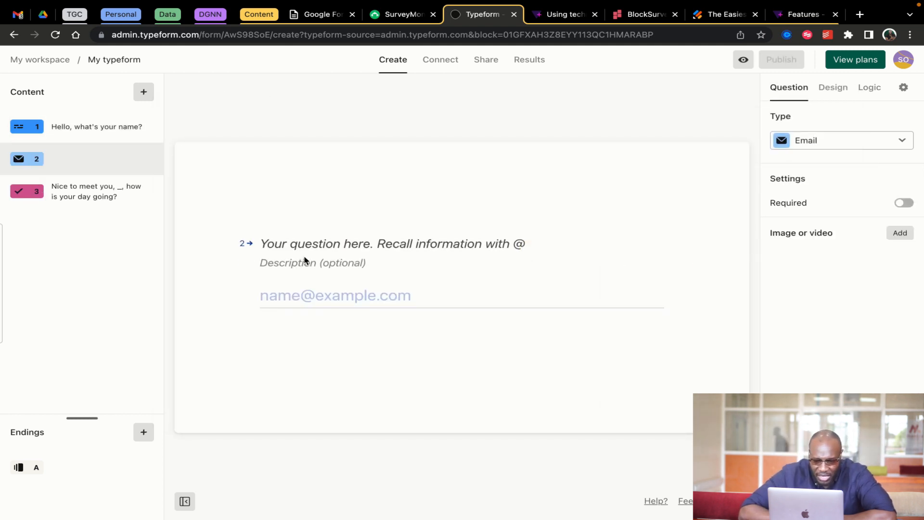
pyautogui.click(331, 299)
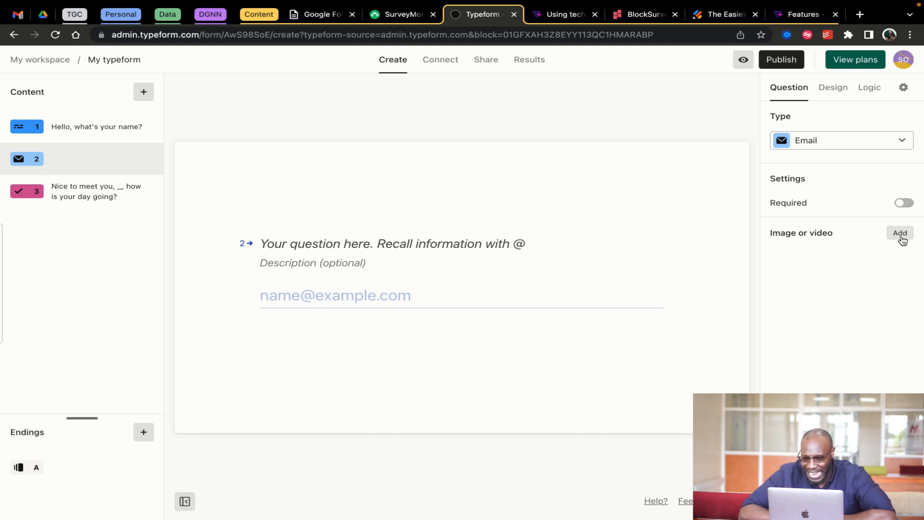
pyautogui.click(143, 91)
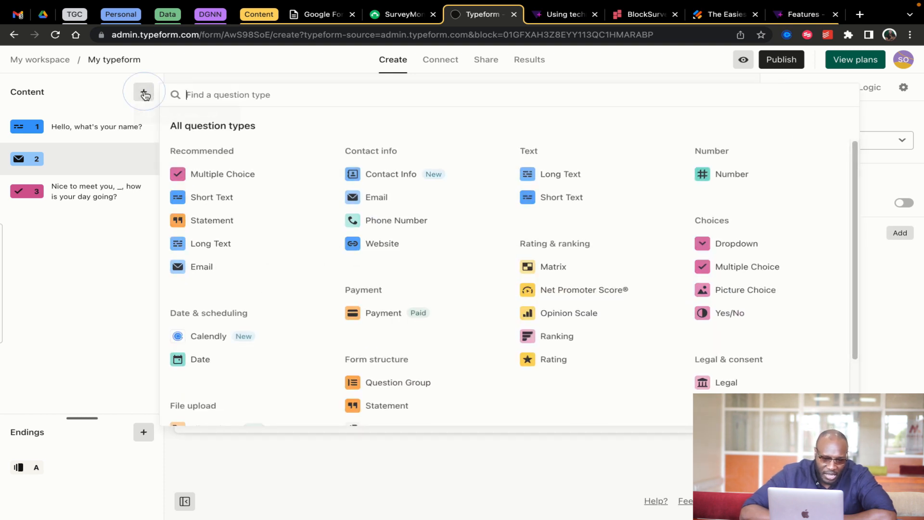
pyautogui.click(230, 179)
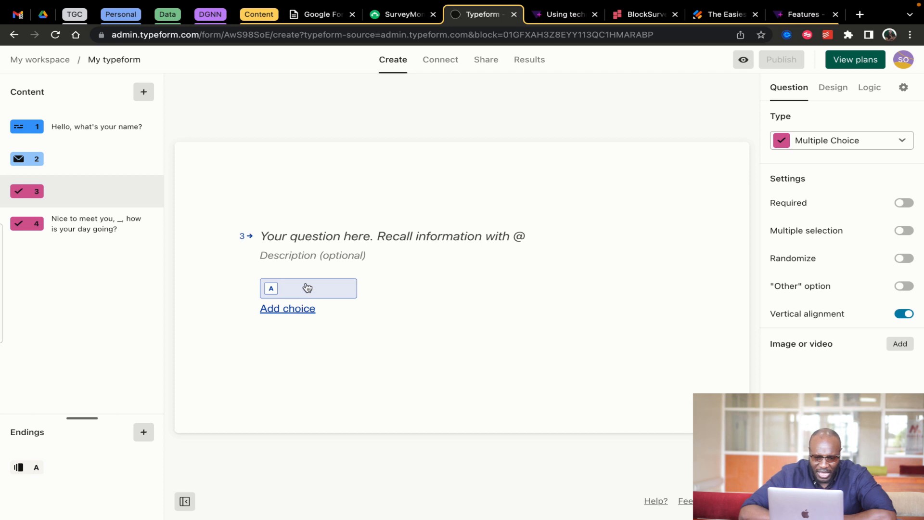
# Give the multiple-choice question second and third answer choices, then open Jotform's form settings
pyautogui.click(296, 310)
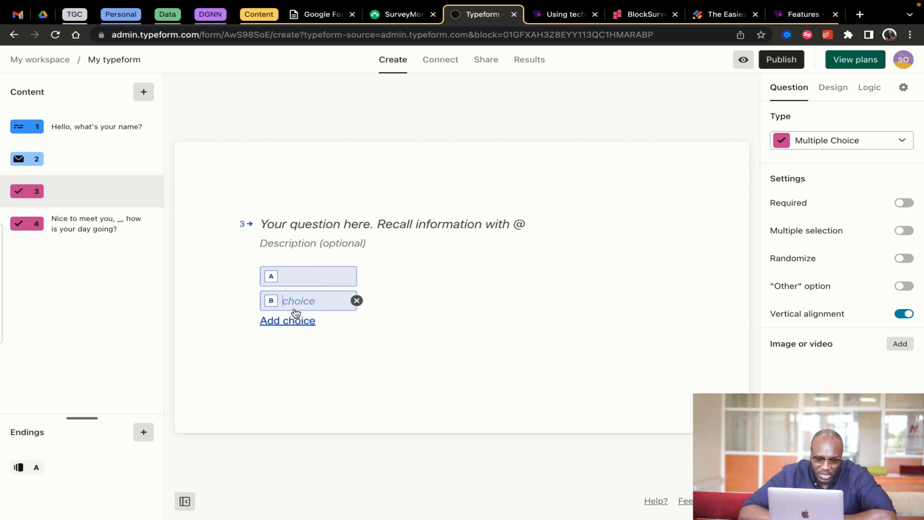
pyautogui.click(297, 321)
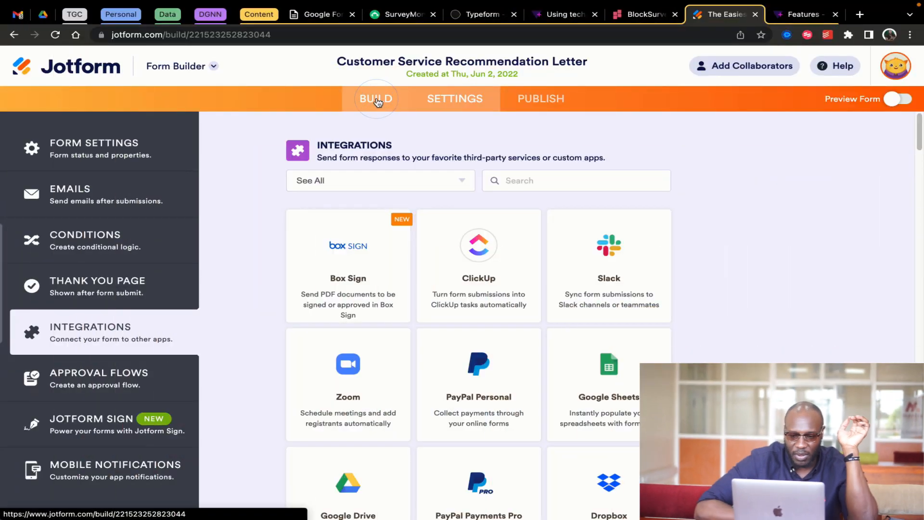
pyautogui.click(377, 99)
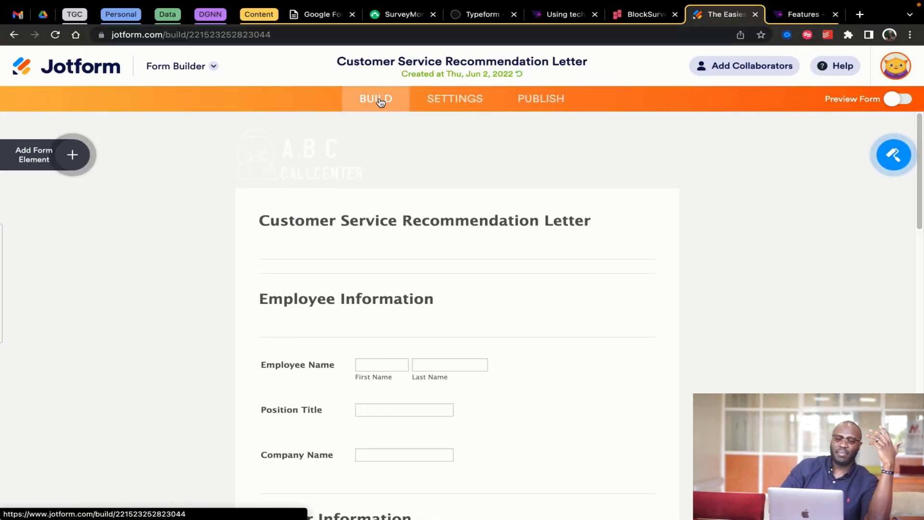
pyautogui.click(466, 100)
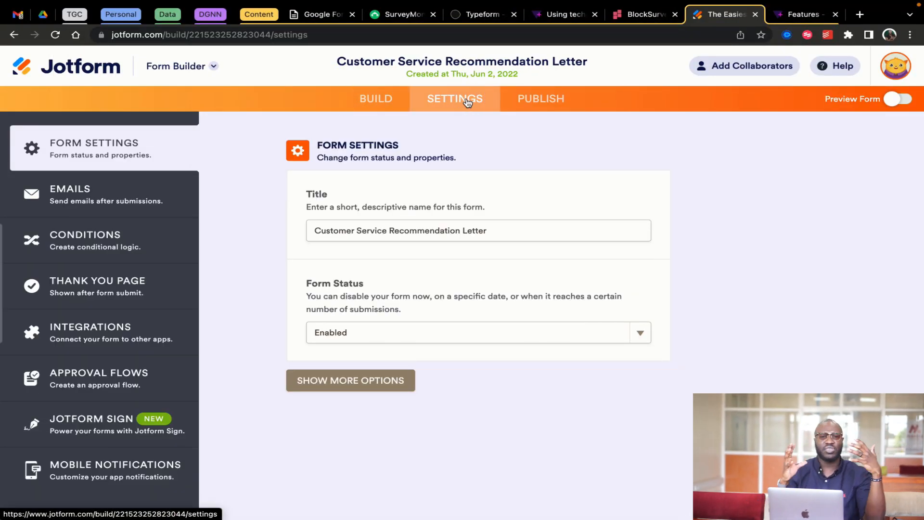
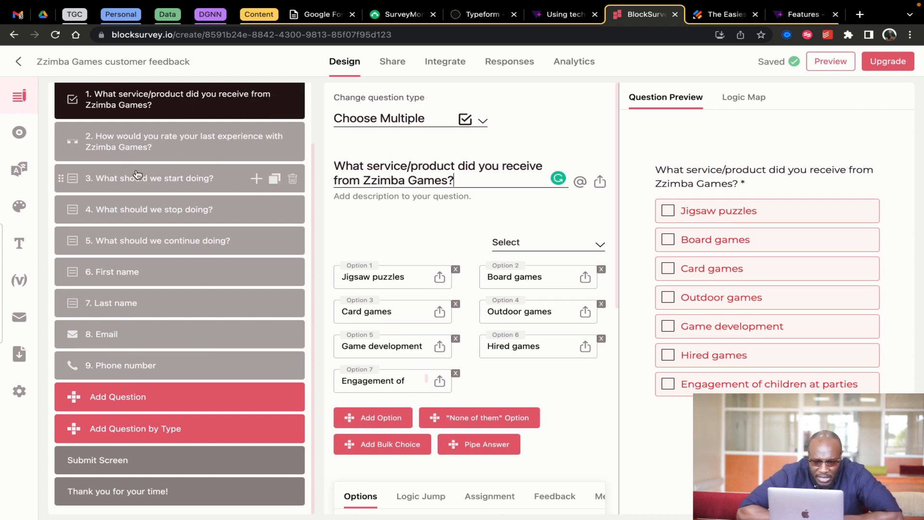
# Review the experience-rating question and the start, stop and continue doing questions, then open view settings
pyautogui.click(180, 148)
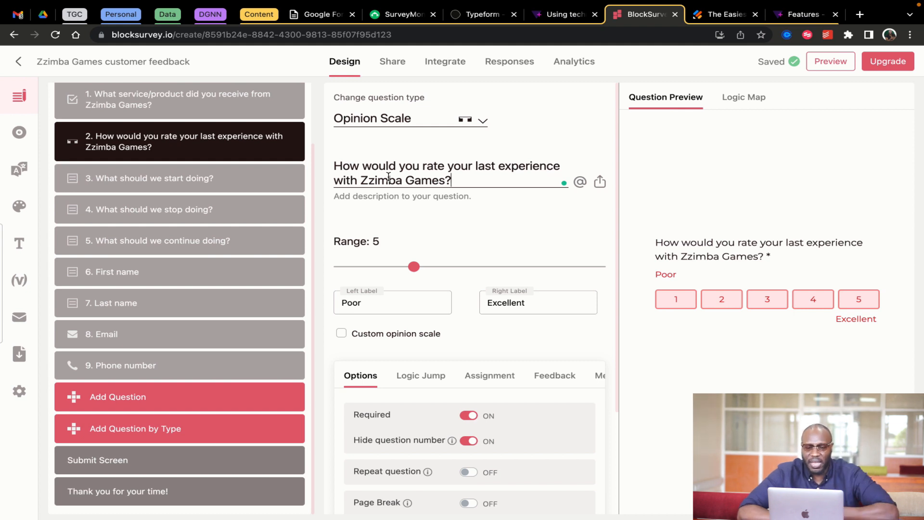
pyautogui.click(195, 178)
pyautogui.click(185, 211)
pyautogui.click(185, 241)
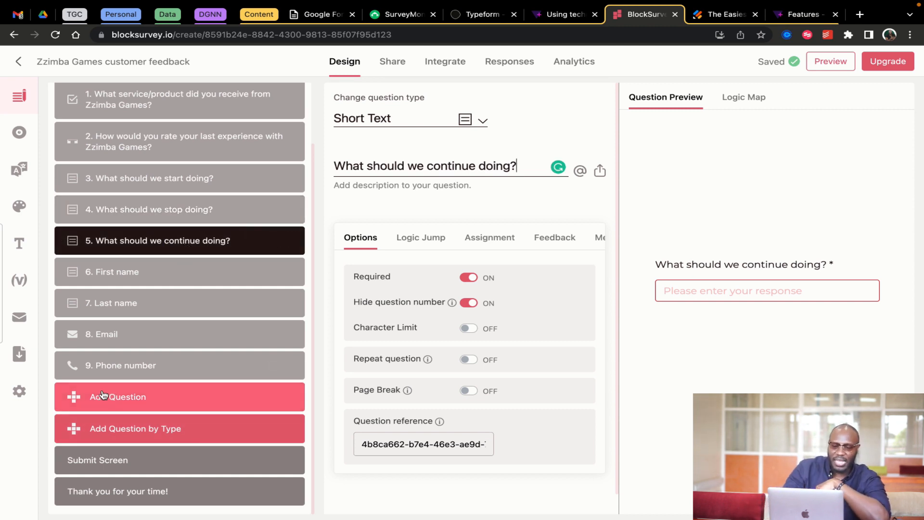
pyautogui.click(19, 133)
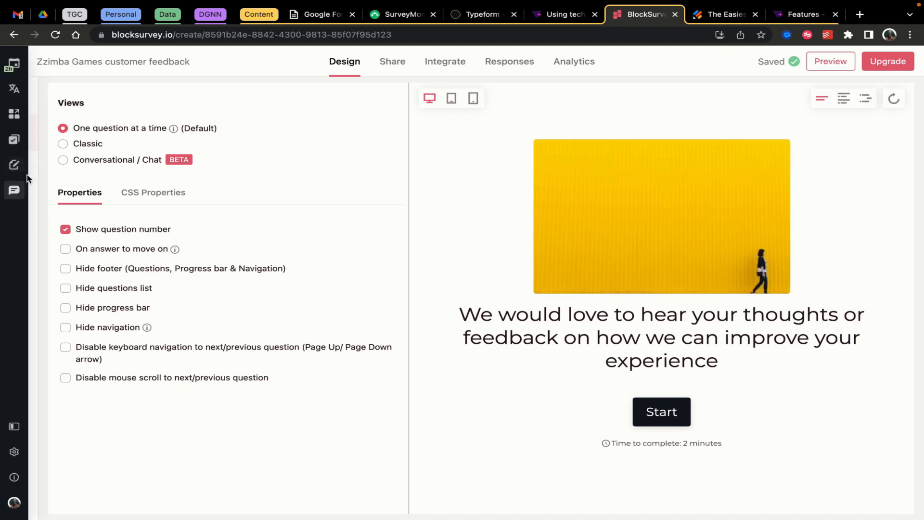
# Open the Themes panel and scroll through the light and dark background palette cards
pyautogui.click(21, 207)
pyautogui.scroll(-2, 191, 310)
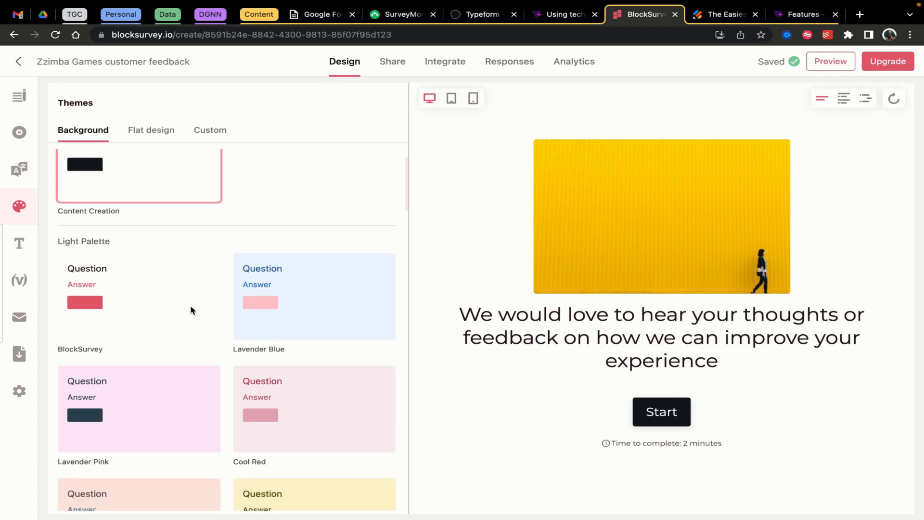
pyautogui.scroll(-8, 191, 309)
pyautogui.scroll(-10, 190, 305)
pyautogui.scroll(-8, 145, 261)
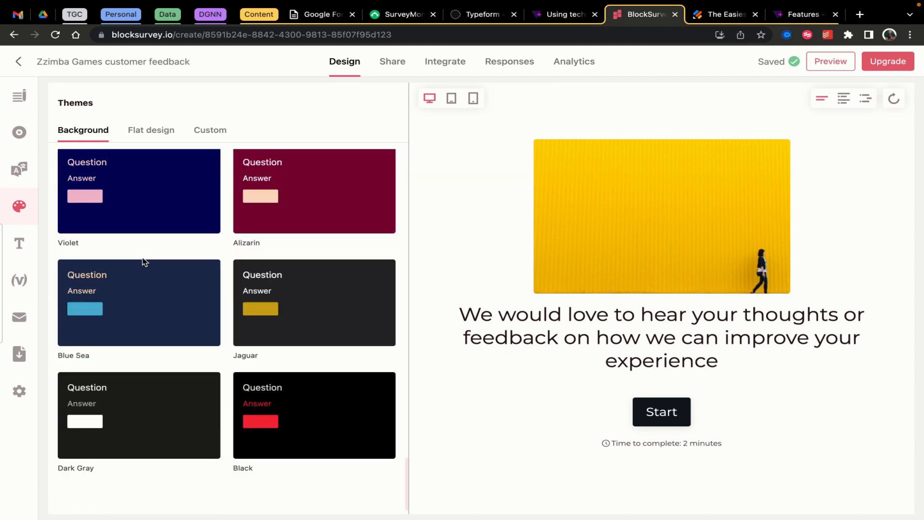
pyautogui.scroll(20, 145, 262)
pyautogui.scroll(-20, 145, 262)
pyautogui.scroll(20, 144, 263)
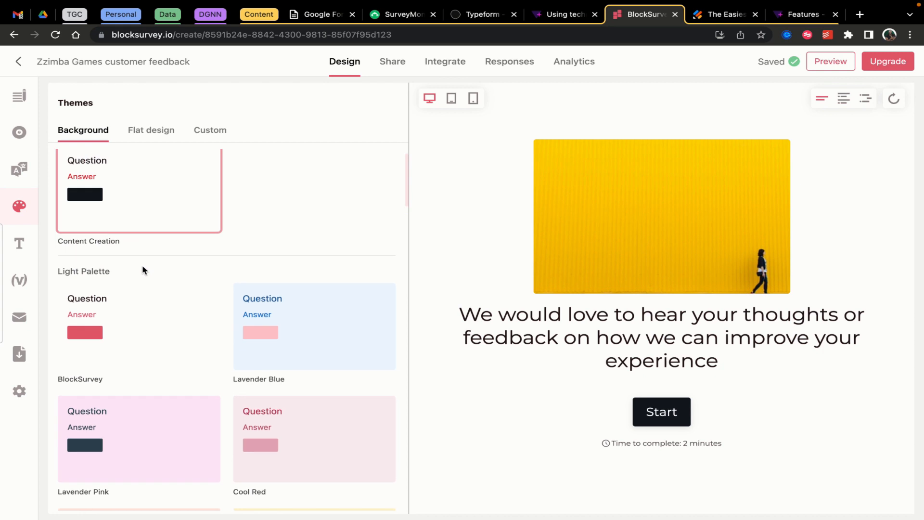
# On the Custom theme tab, inspect the question and answer text colours
pyautogui.click(209, 133)
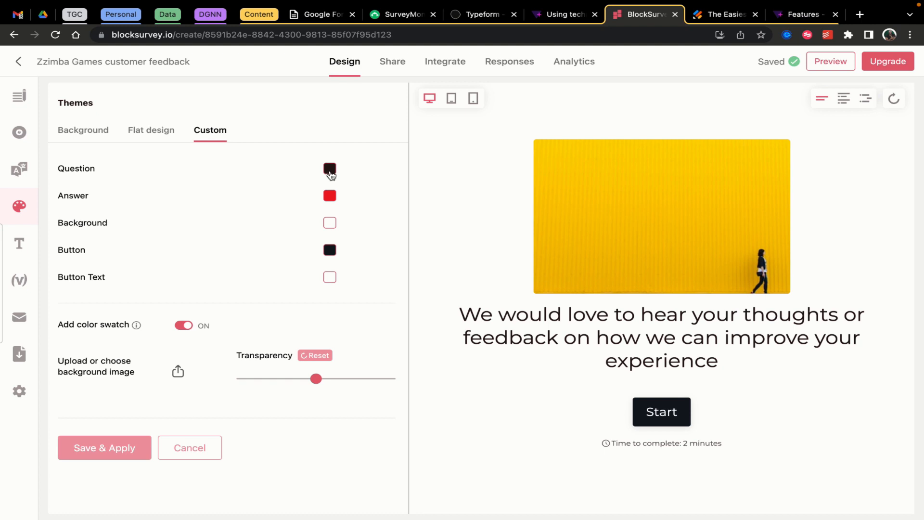
pyautogui.click(330, 170)
pyautogui.click(128, 203)
pyautogui.click(332, 197)
pyautogui.click(371, 209)
# Inspect the background and button colours, then bring up the Fonts panel
pyautogui.click(330, 222)
pyautogui.click(330, 252)
pyautogui.click(338, 285)
pyautogui.moveTo(137, 325)
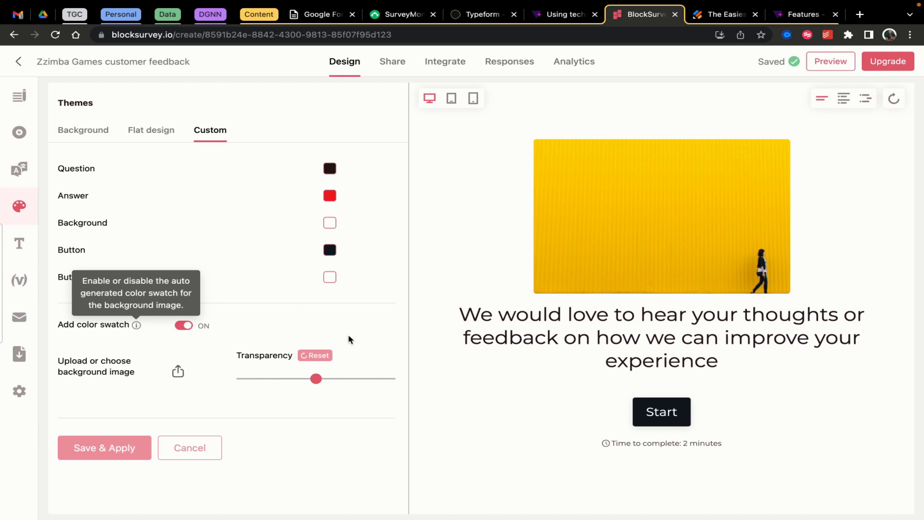
pyautogui.click(338, 473)
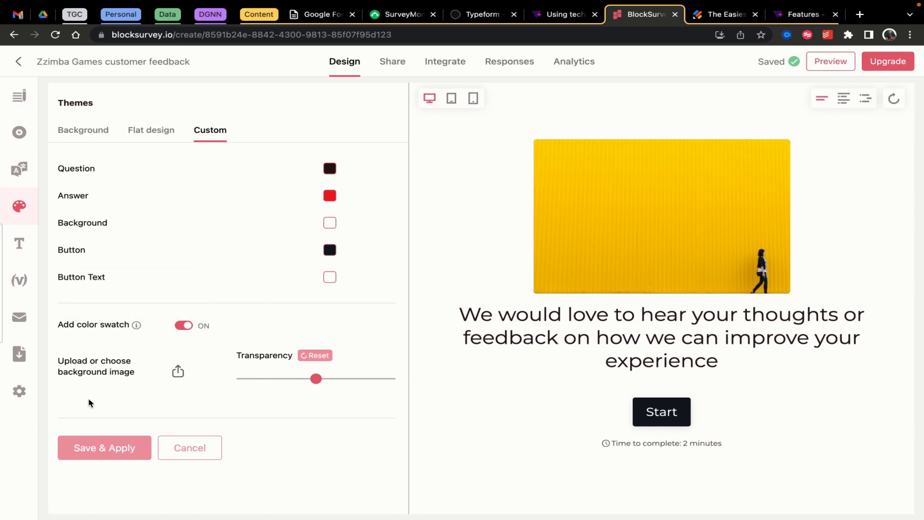
pyautogui.click(19, 244)
pyautogui.scroll(-6, 202, 410)
# Look over the fonts, hidden variables, export options and general settings, then return to the question list
pyautogui.scroll(-20, 202, 410)
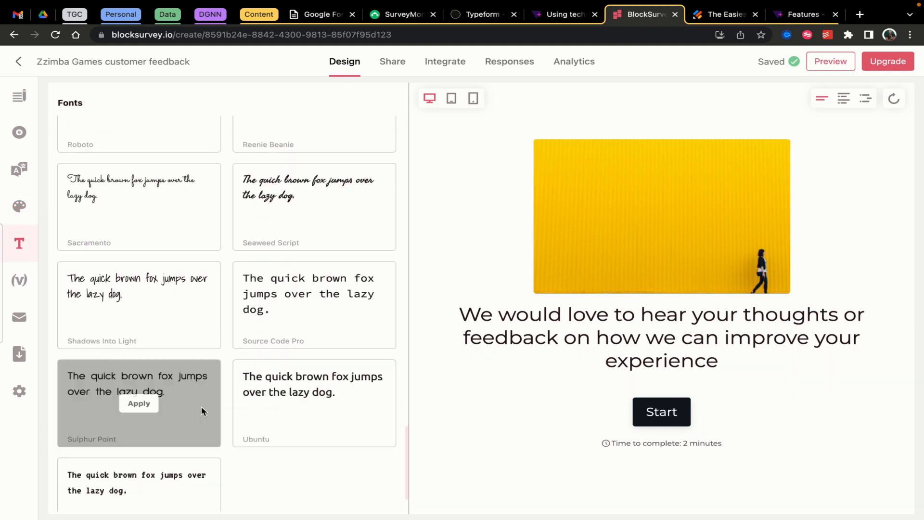
pyautogui.click(19, 280)
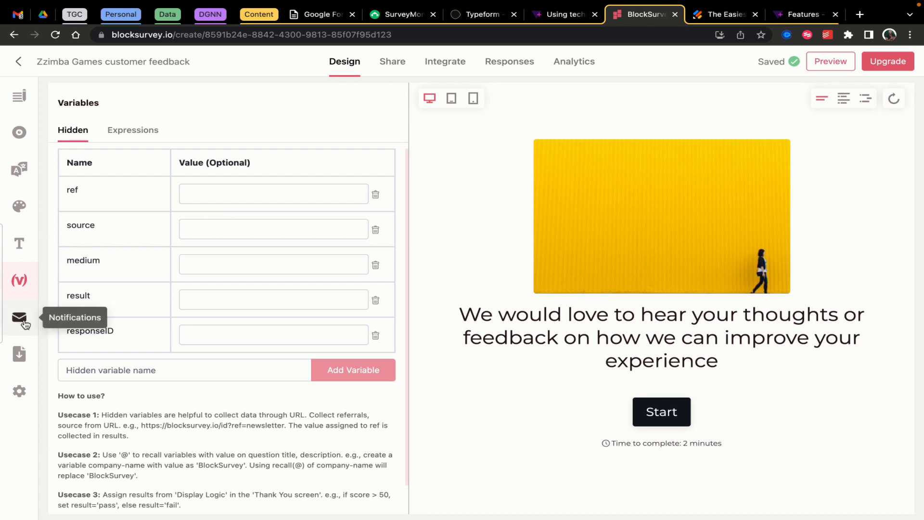
pyautogui.click(20, 353)
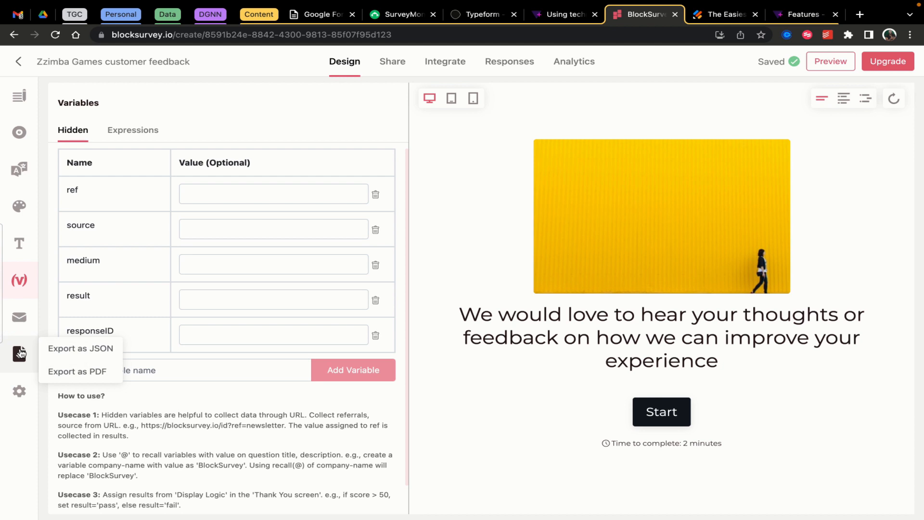
pyautogui.click(19, 391)
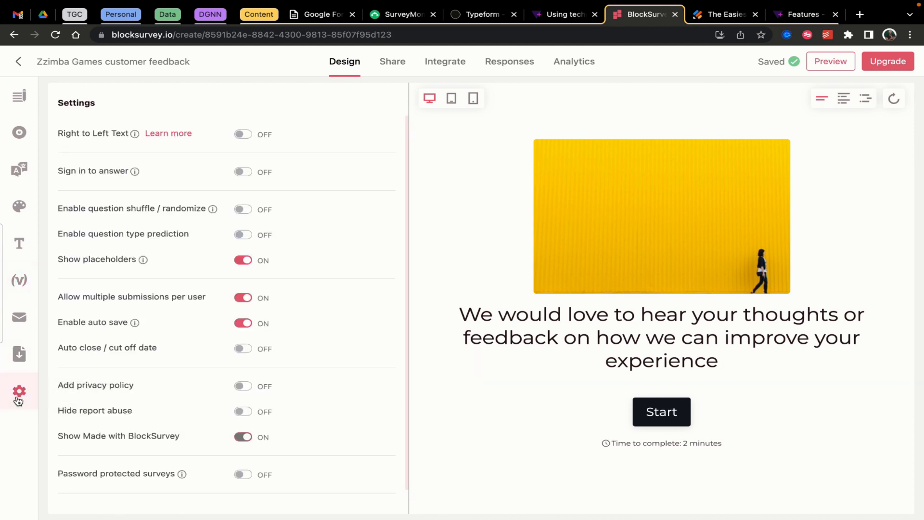
pyautogui.scroll(-1, 192, 232)
pyautogui.scroll(1, 192, 231)
pyautogui.click(19, 96)
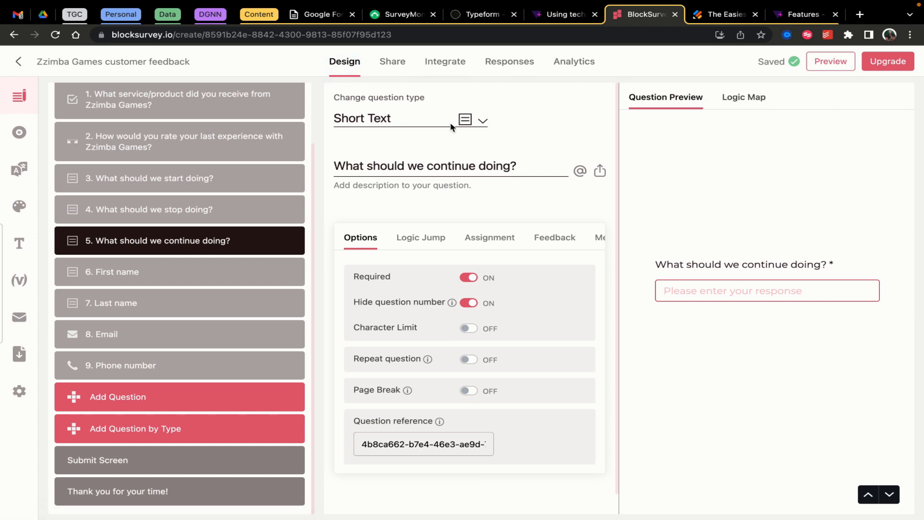
# Compare the tablet, desktop and mobile preview widths, settling on desktop
pyautogui.click(19, 132)
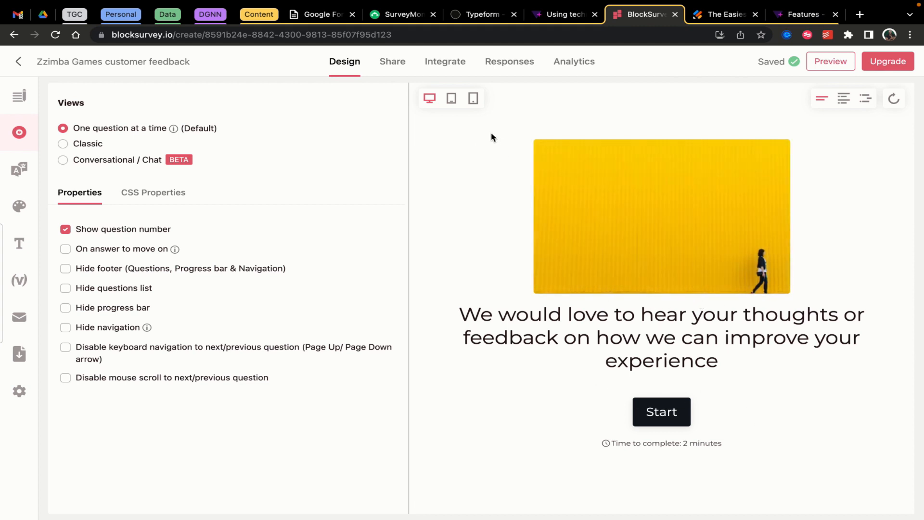
pyautogui.click(451, 99)
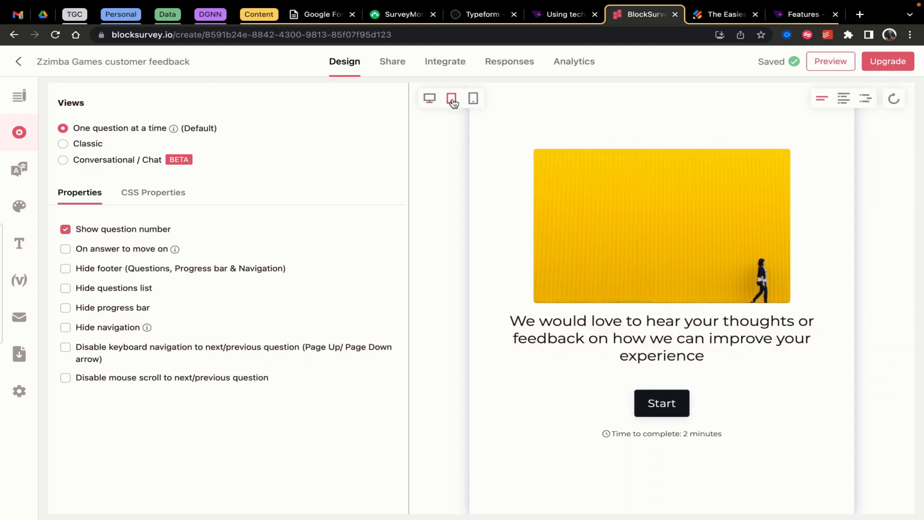
pyautogui.click(429, 99)
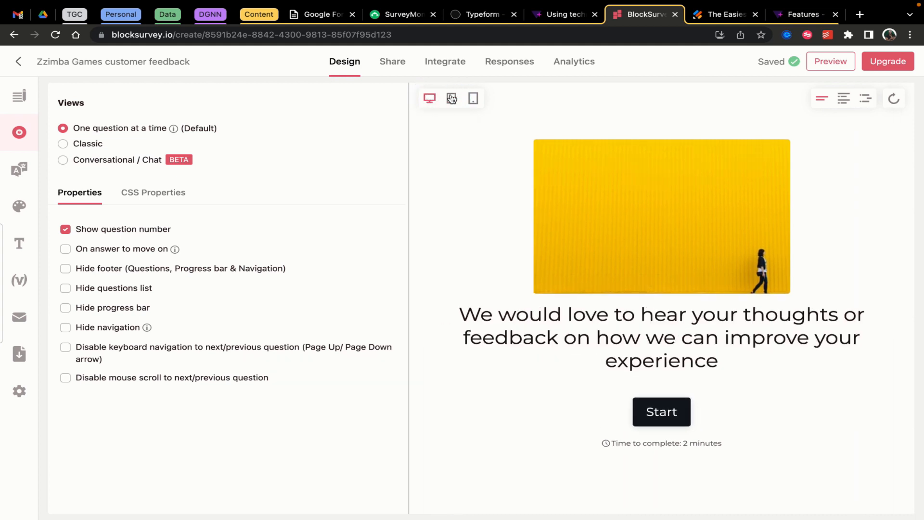
pyautogui.click(474, 99)
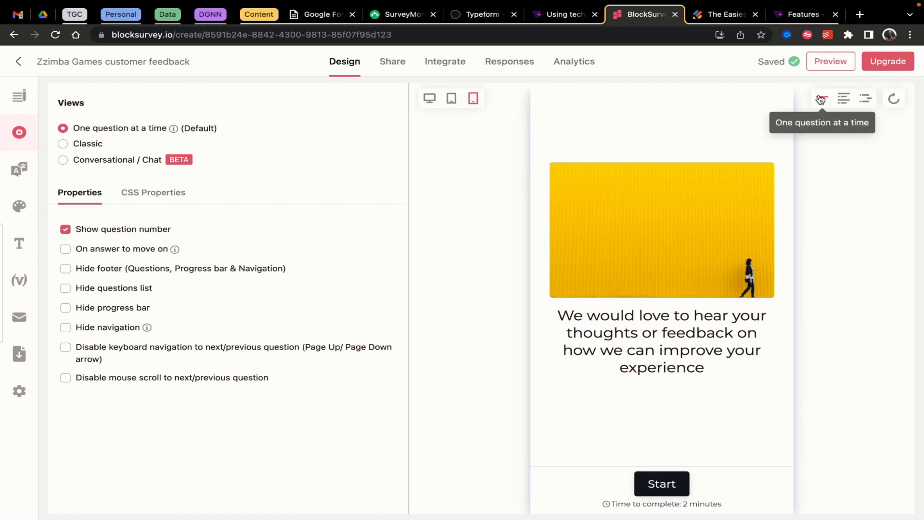
pyautogui.click(431, 101)
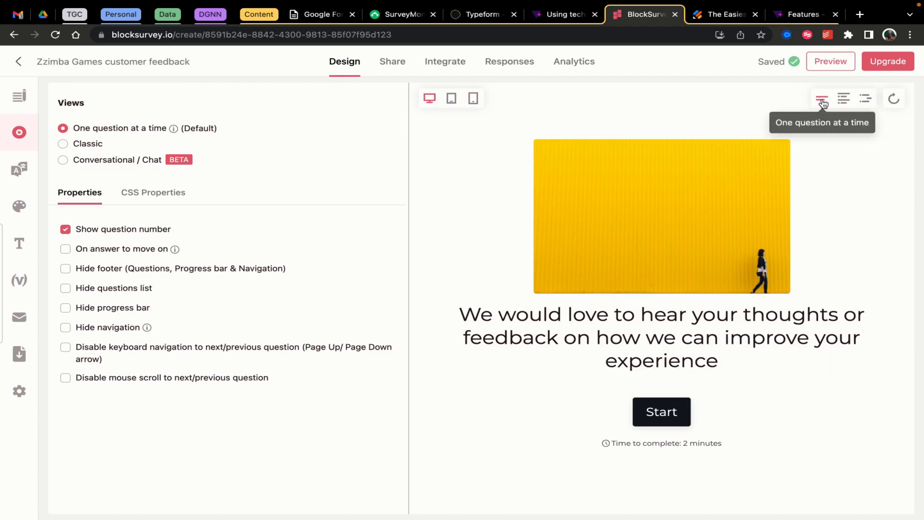
# Switch the preview to the classic layout, ending up on the Analytics page
pyautogui.click(844, 98)
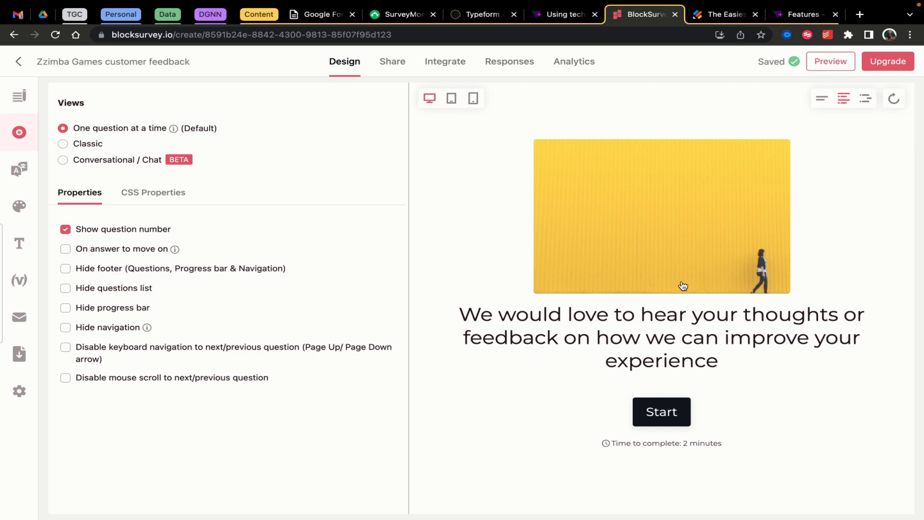
pyautogui.click(669, 417)
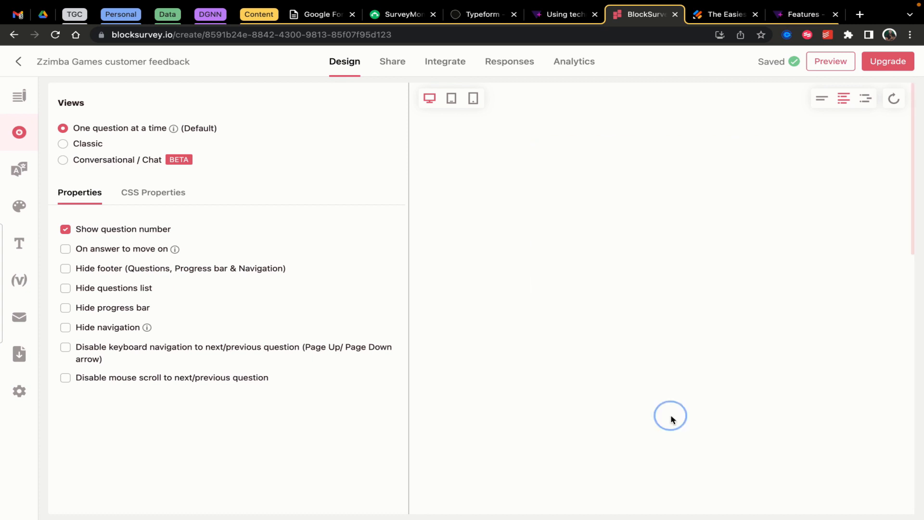
pyautogui.hscroll(-5, 675, 311)
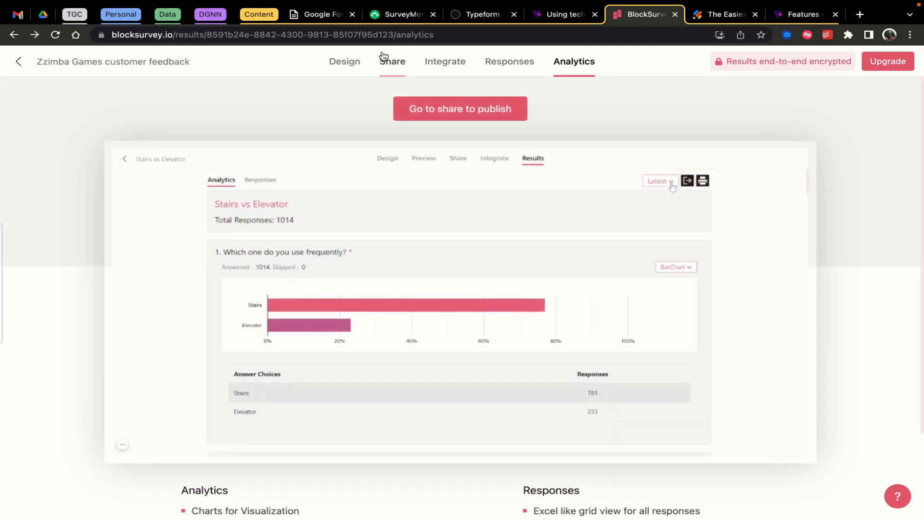
# Return to the Design editor and open the full-screen preview of the welcome screen
pyautogui.click(345, 67)
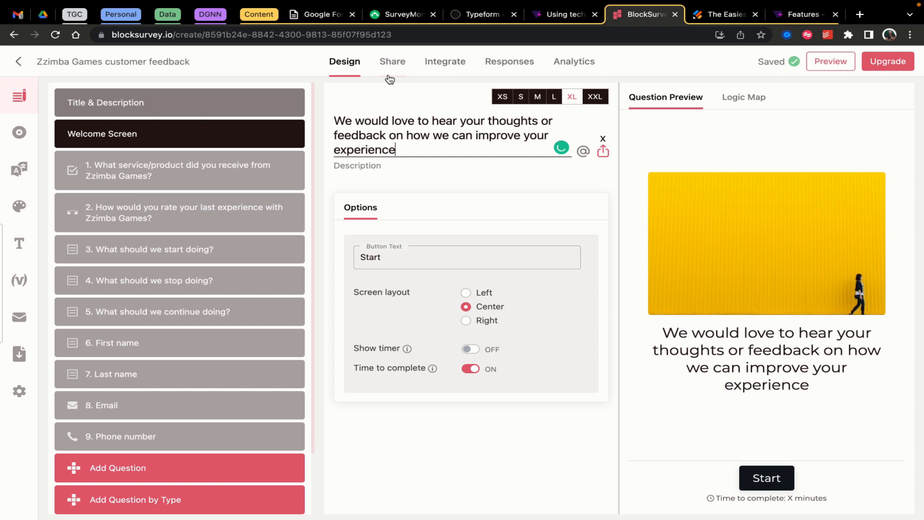
pyautogui.click(831, 63)
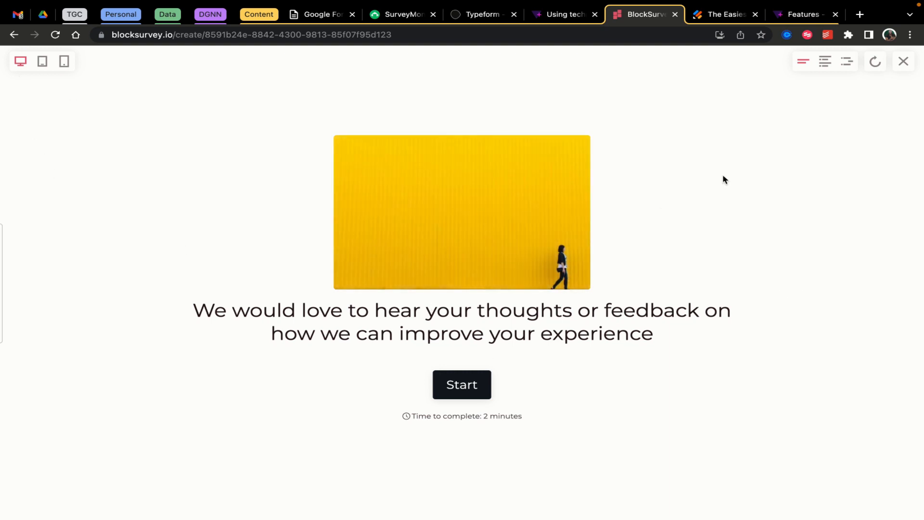
# Start the classic-layout preview, scroll through all questions, then switch to the conversational chat layout
pyautogui.click(825, 64)
pyautogui.click(474, 386)
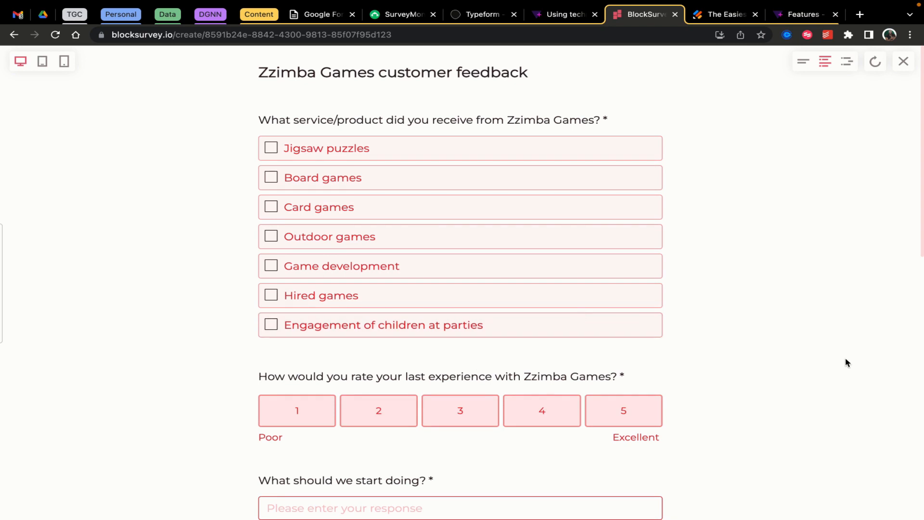
pyautogui.scroll(-4, 847, 363)
pyautogui.scroll(-8, 847, 363)
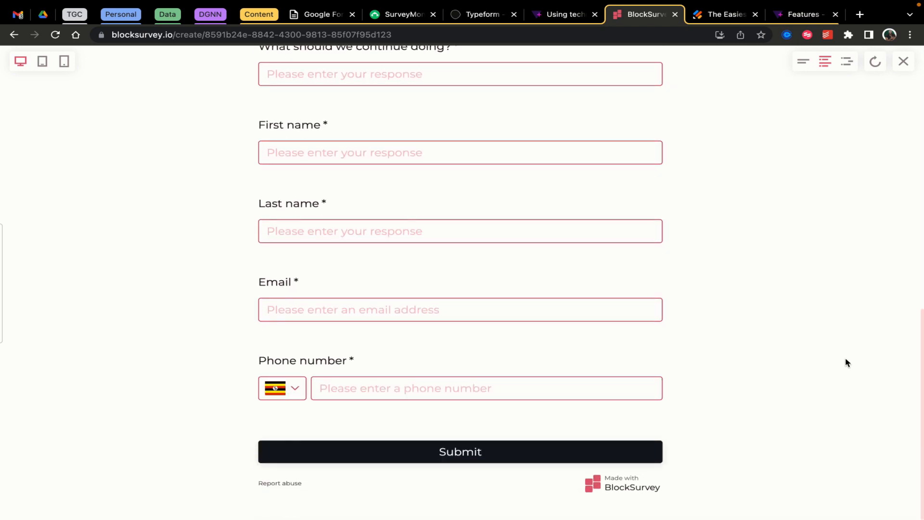
pyautogui.scroll(10, 847, 363)
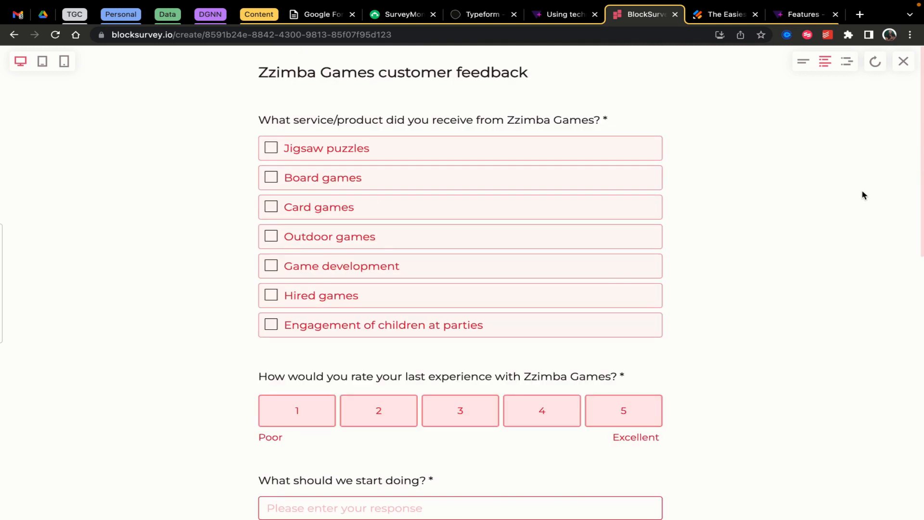
pyautogui.click(847, 62)
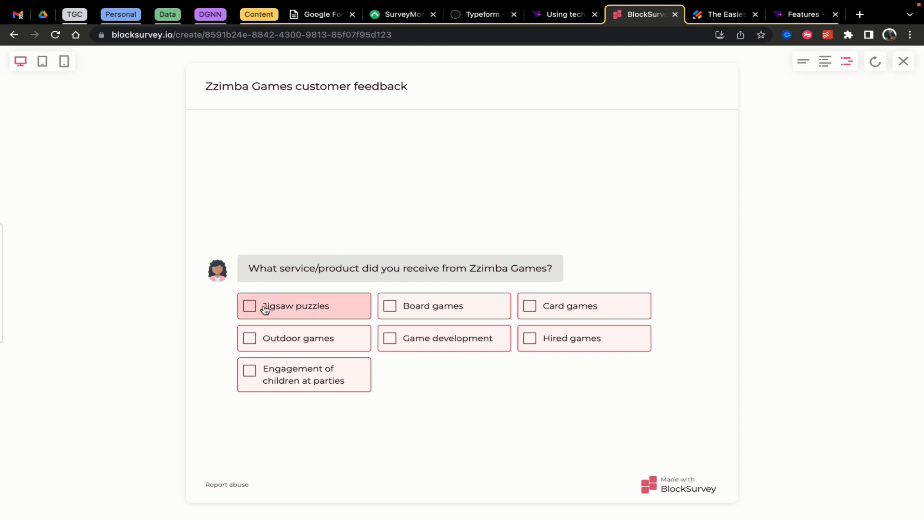
# In the chat preview, tick Jigsaw puzzles, rate the experience 5, and send 'Everything!!!'
pyautogui.click(279, 311)
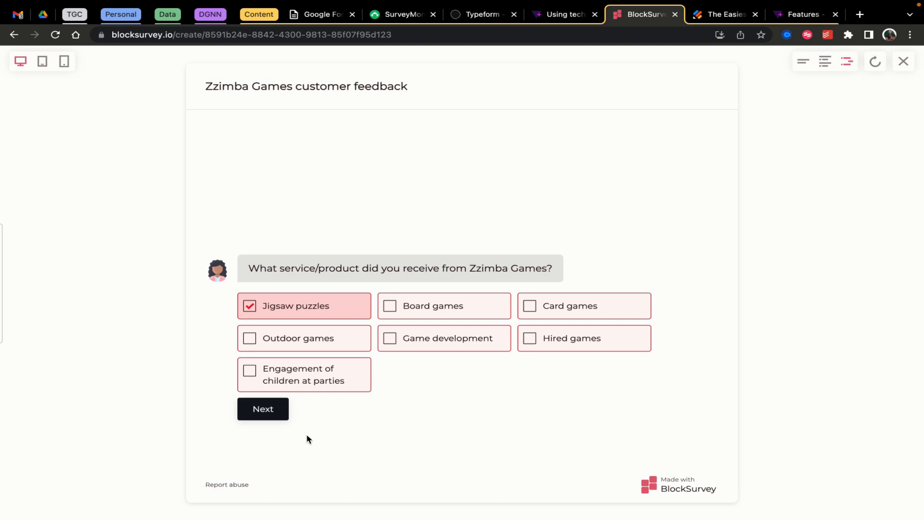
pyautogui.click(269, 410)
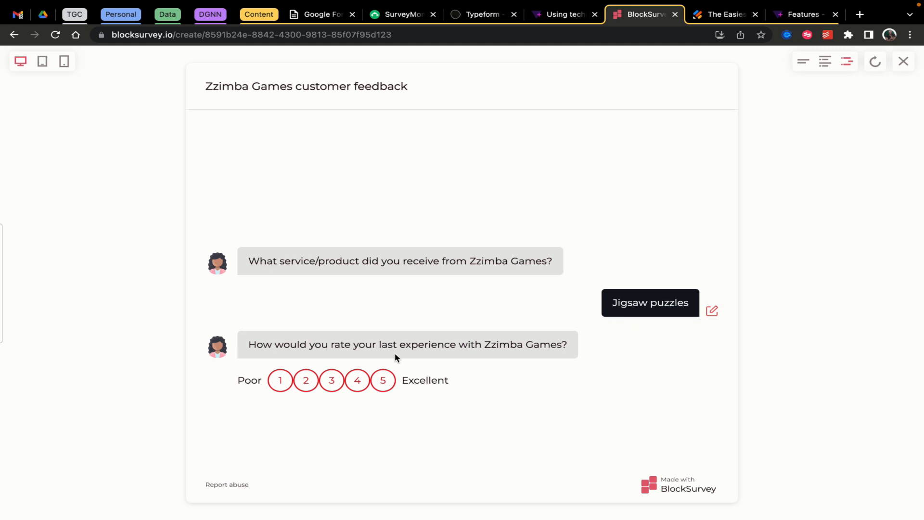
pyautogui.click(385, 382)
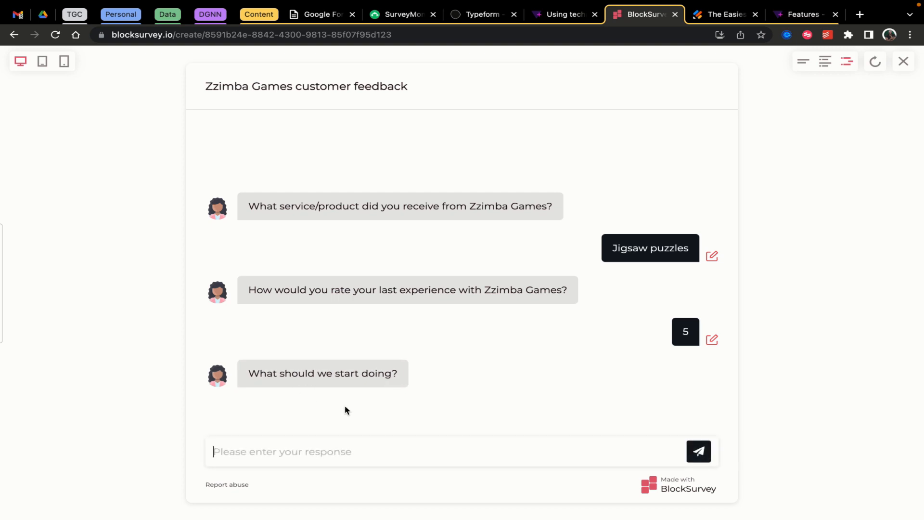
pyautogui.write('E')
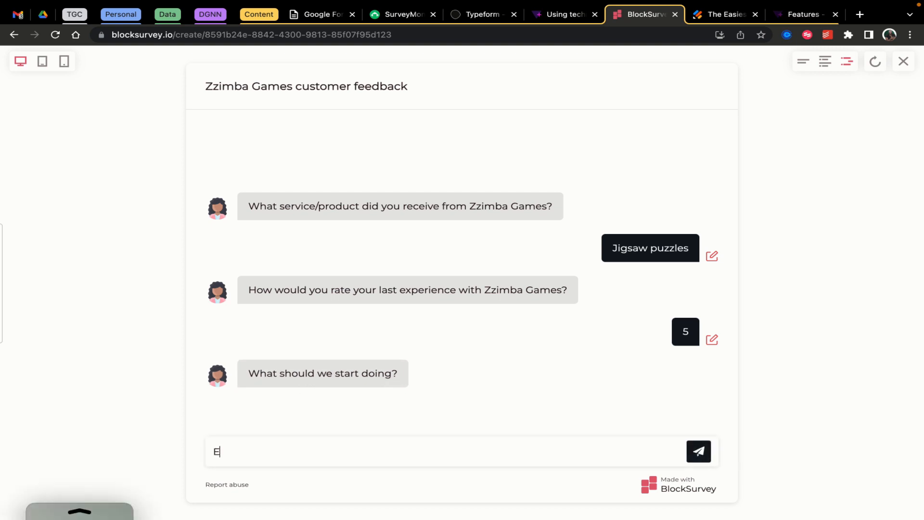
pyautogui.write('veryho')
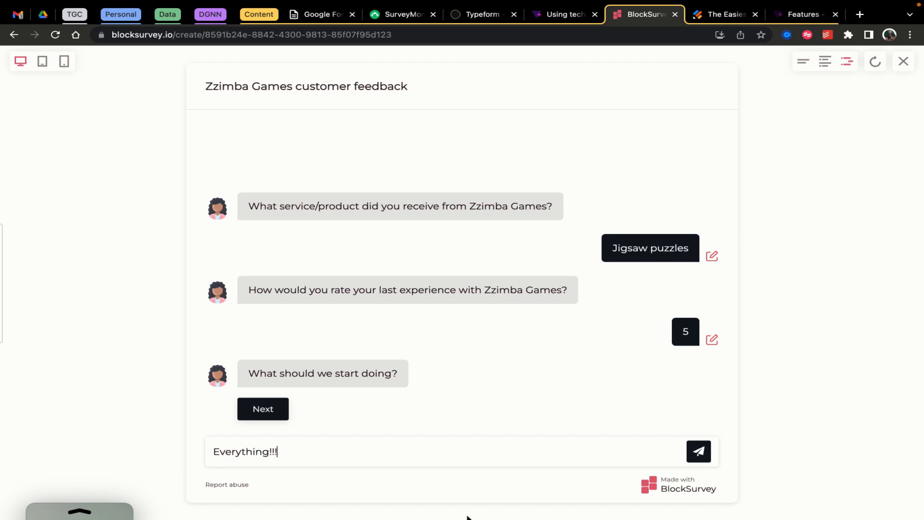
pyautogui.click(700, 458)
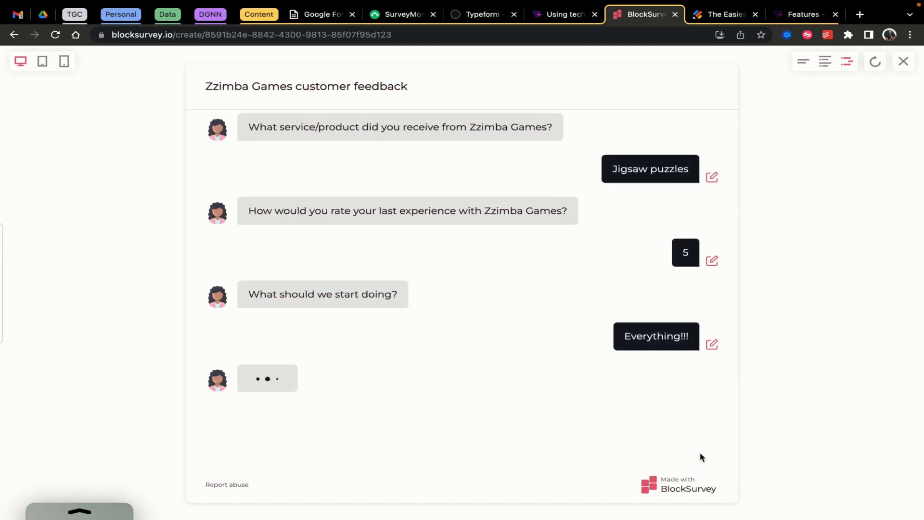